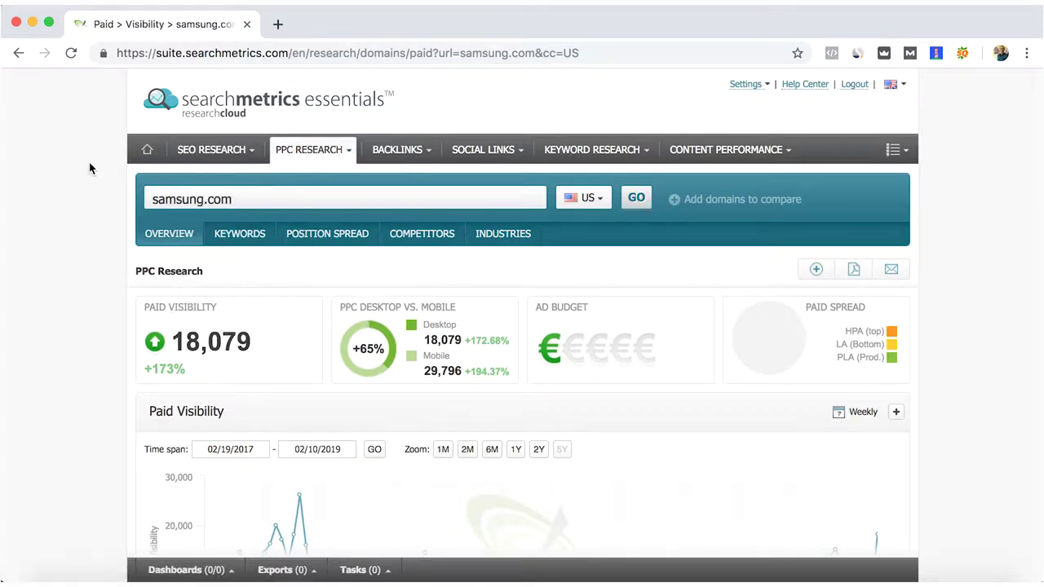
Scroll down to the Paid Competitors panel and expand its full details list
{"action": "scroll", "coordinate": [90, 168], "scroll_direction": "down", "scroll_amount": 1}
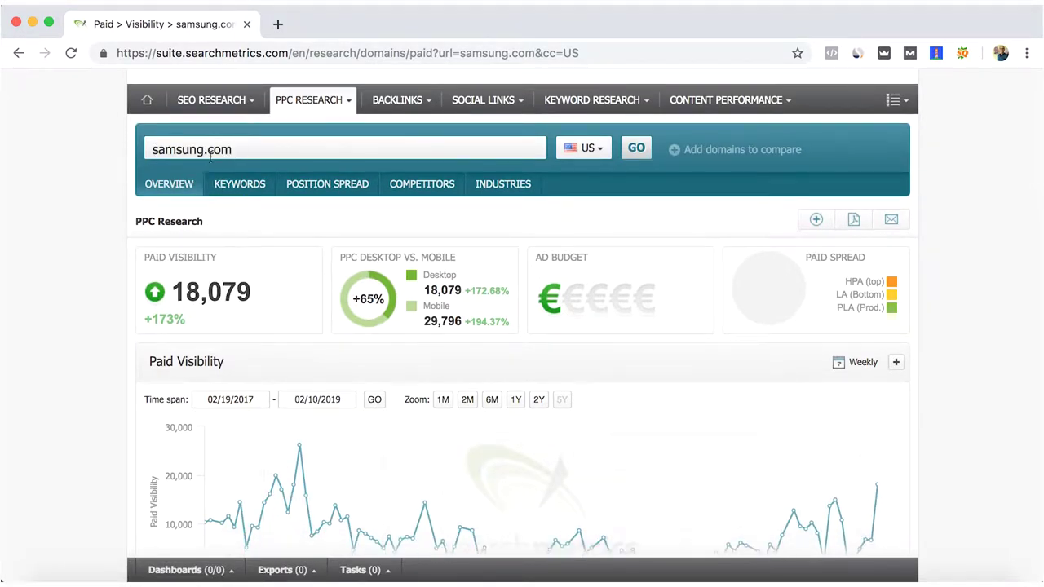
{"action": "scroll", "coordinate": [134, 178], "scroll_direction": "down", "scroll_amount": 3}
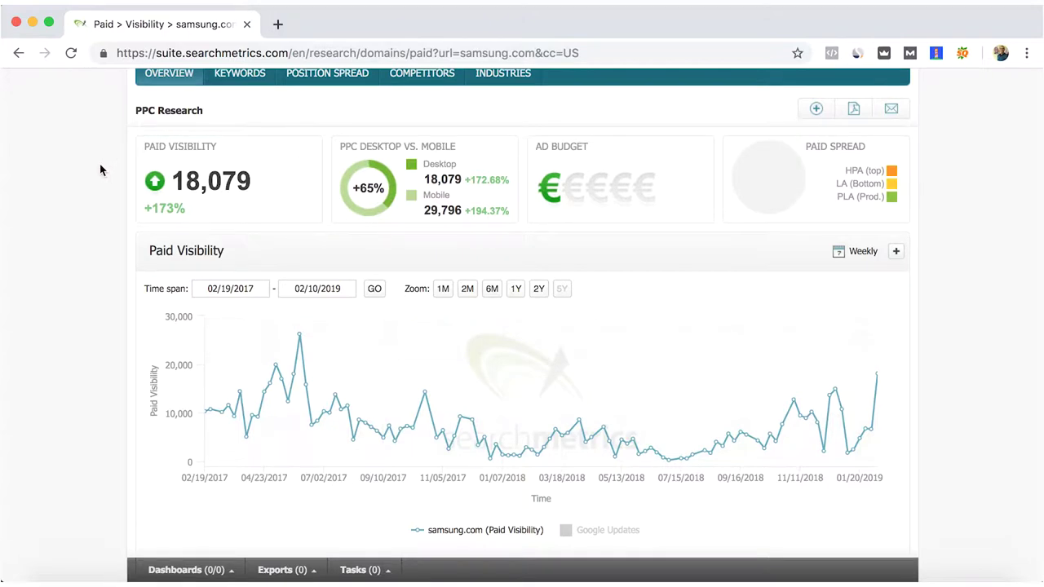
{"action": "scroll", "coordinate": [101, 170], "scroll_direction": "down", "scroll_amount": 1}
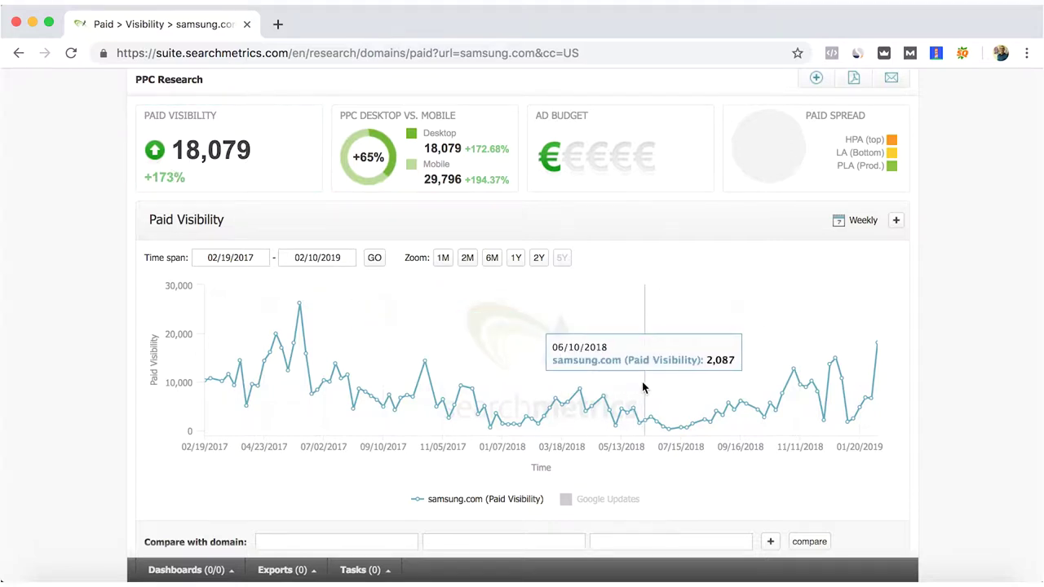
{"action": "mouse_move", "coordinate": [877, 374]}
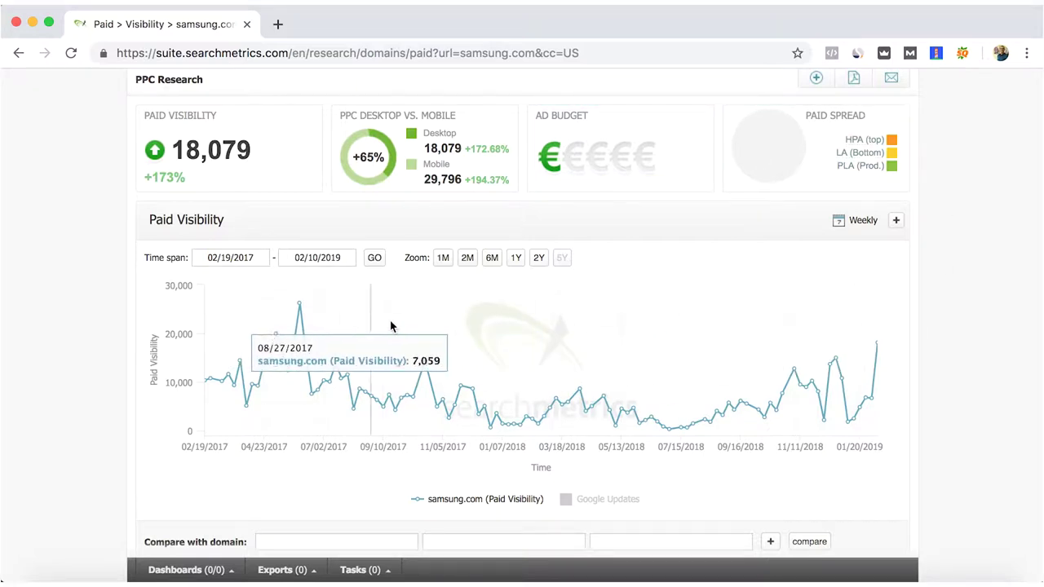
{"action": "mouse_move", "coordinate": [877, 343]}
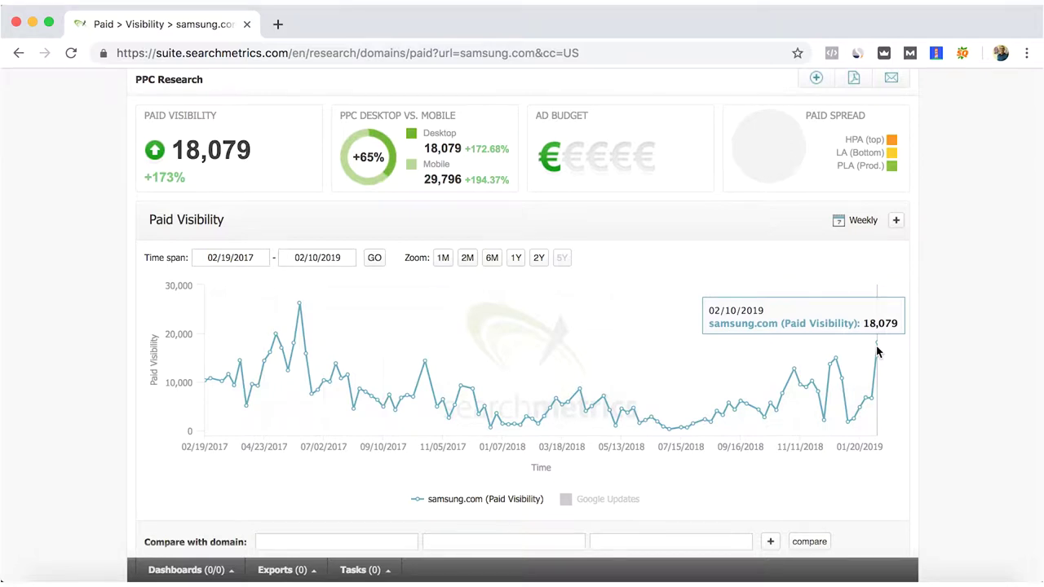
{"action": "scroll", "coordinate": [907, 366], "scroll_direction": "down", "scroll_amount": 3}
{"action": "scroll", "coordinate": [907, 366], "scroll_direction": "down", "scroll_amount": 2}
{"action": "scroll", "coordinate": [908, 367], "scroll_direction": "down", "scroll_amount": 4}
{"action": "scroll", "coordinate": [907, 367], "scroll_direction": "down", "scroll_amount": 3}
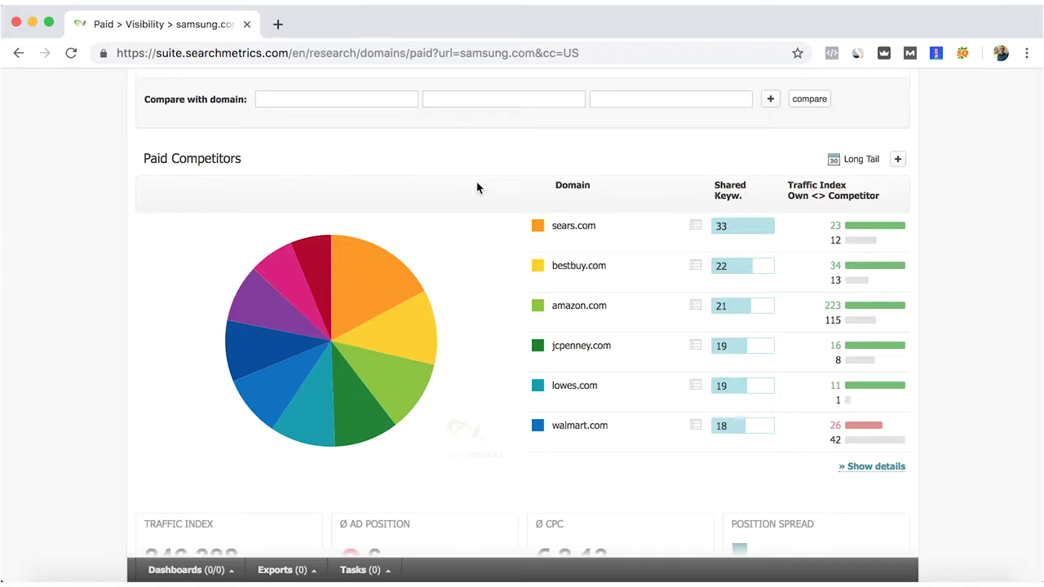
{"action": "scroll", "coordinate": [477, 188], "scroll_direction": "down", "scroll_amount": 2}
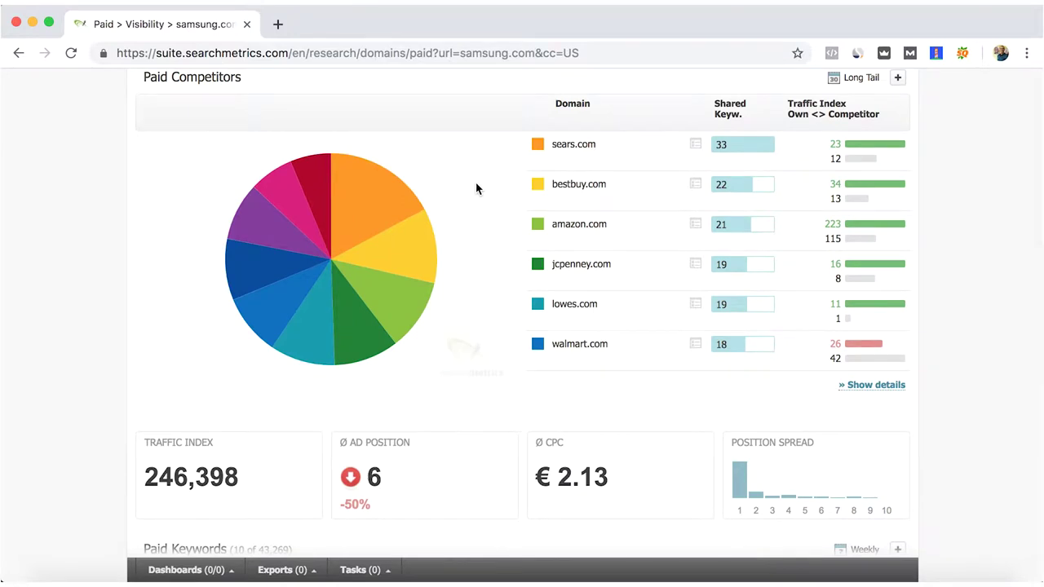
{"action": "left_click", "coordinate": [895, 381]}
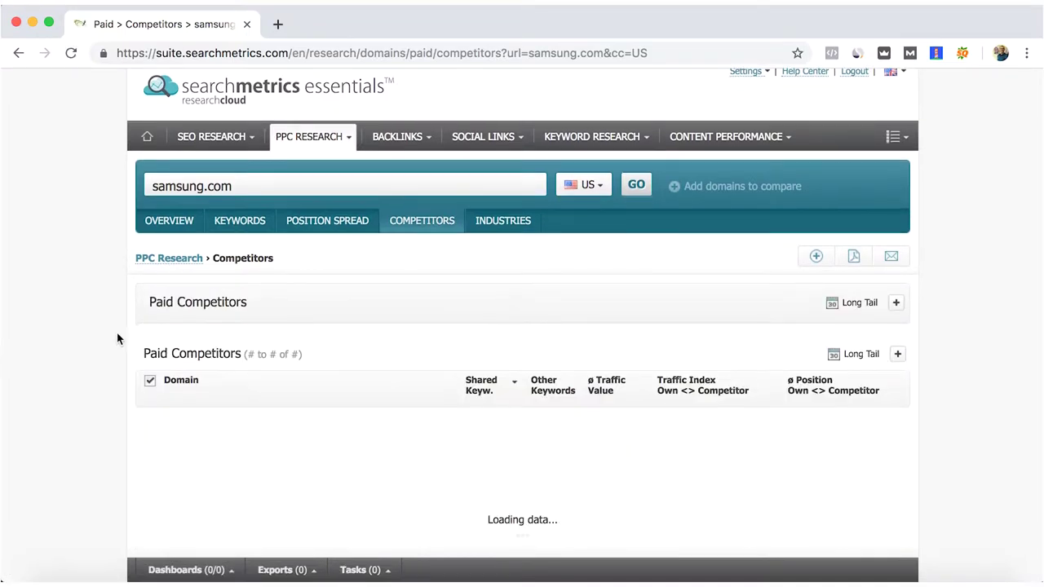
Browse the 140-competitor table and open the samsung.com versus sony.com comparison
{"action": "scroll", "coordinate": [116, 339], "scroll_direction": "down", "scroll_amount": 4}
{"action": "scroll", "coordinate": [109, 310], "scroll_direction": "down", "scroll_amount": 5}
{"action": "scroll", "coordinate": [110, 310], "scroll_direction": "down", "scroll_amount": 2}
{"action": "scroll", "coordinate": [123, 308], "scroll_direction": "up", "scroll_amount": 2}
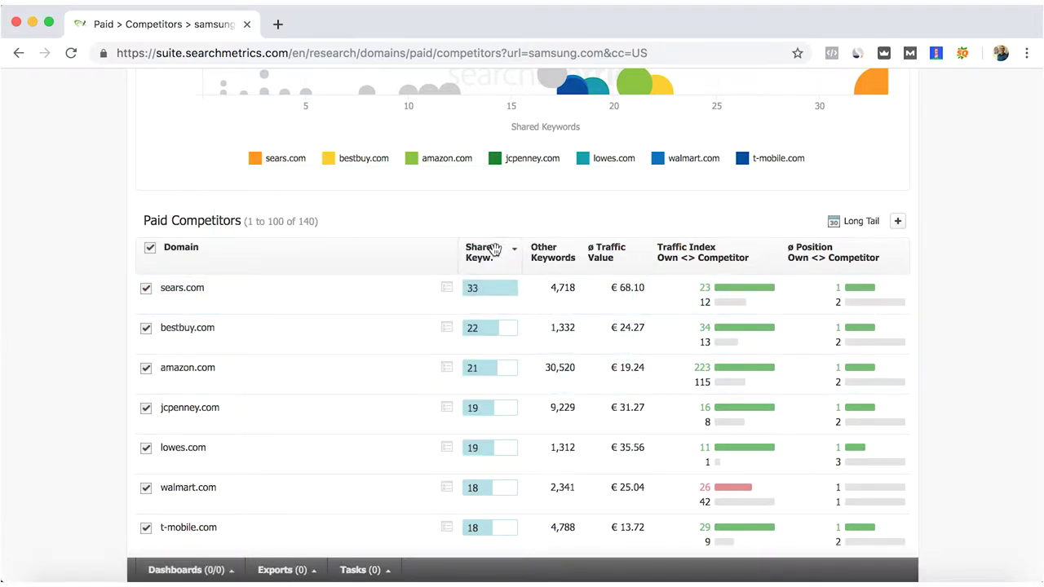
{"action": "scroll", "coordinate": [76, 272], "scroll_direction": "down", "scroll_amount": 2}
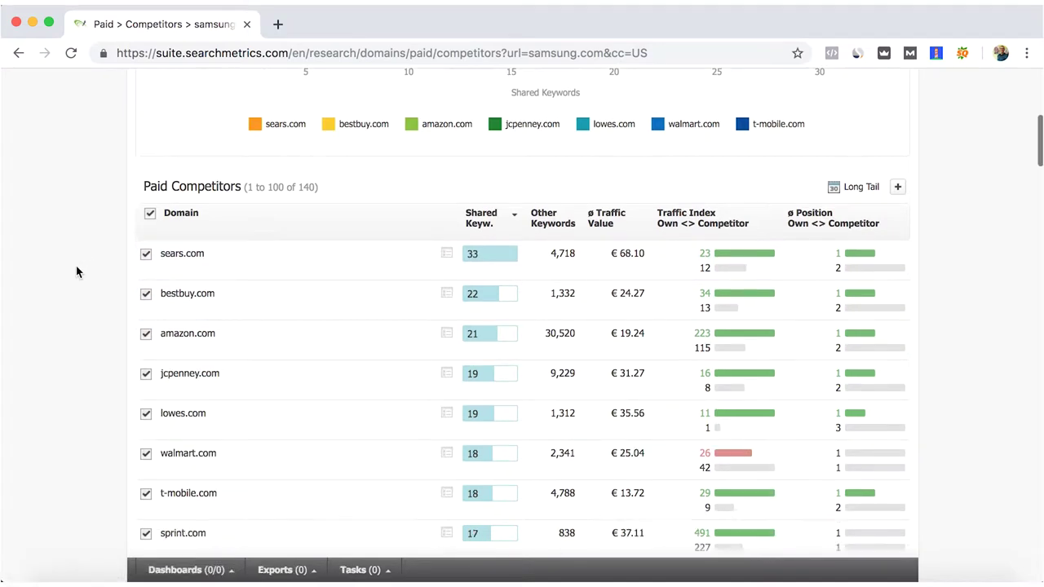
{"action": "scroll", "coordinate": [77, 271], "scroll_direction": "down", "scroll_amount": 5}
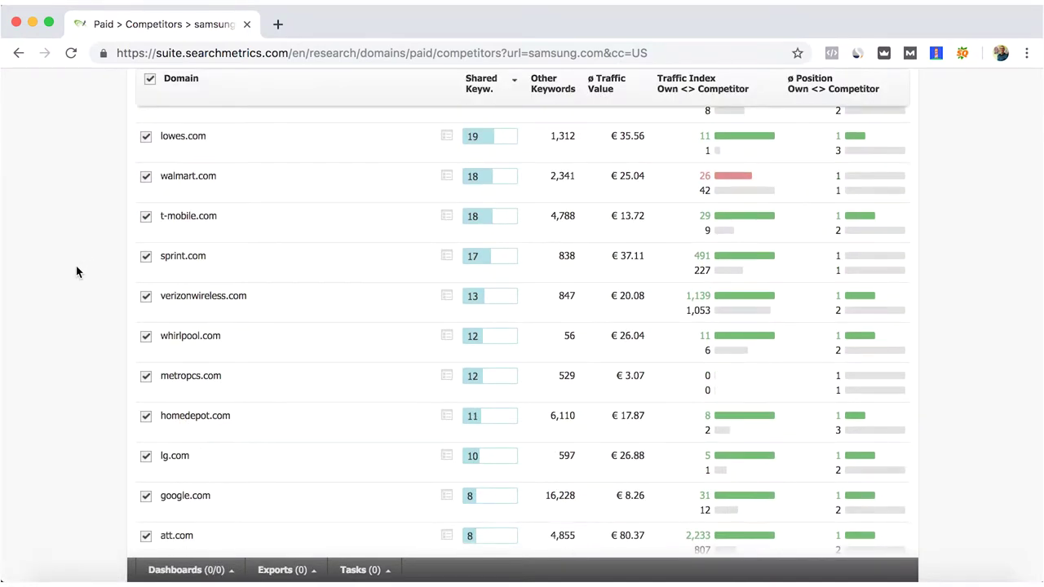
{"action": "scroll", "coordinate": [77, 272], "scroll_direction": "down", "scroll_amount": 1}
{"action": "scroll", "coordinate": [77, 272], "scroll_direction": "down", "scroll_amount": 2}
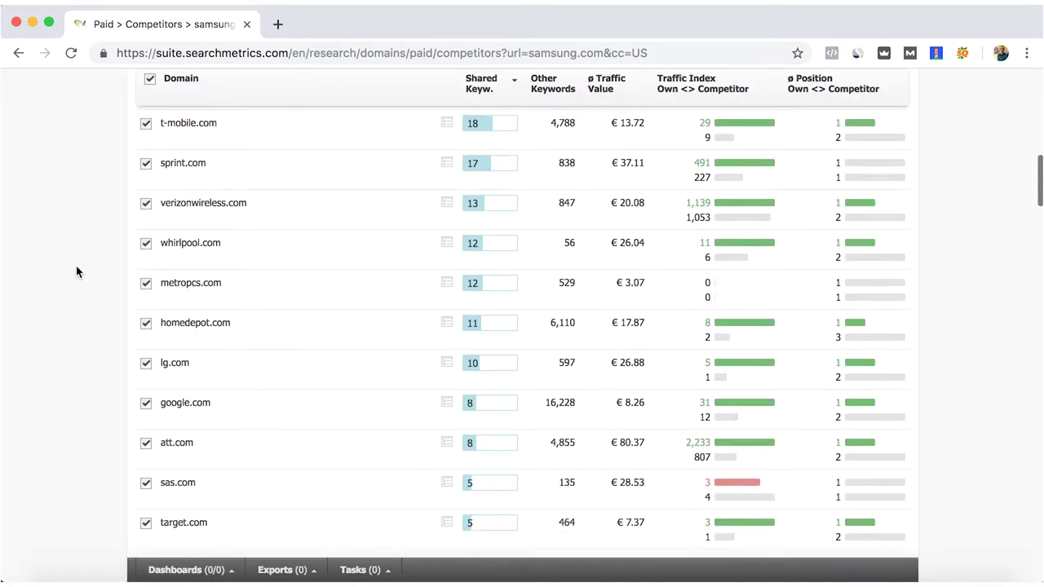
{"action": "scroll", "coordinate": [82, 278], "scroll_direction": "down", "scroll_amount": 2}
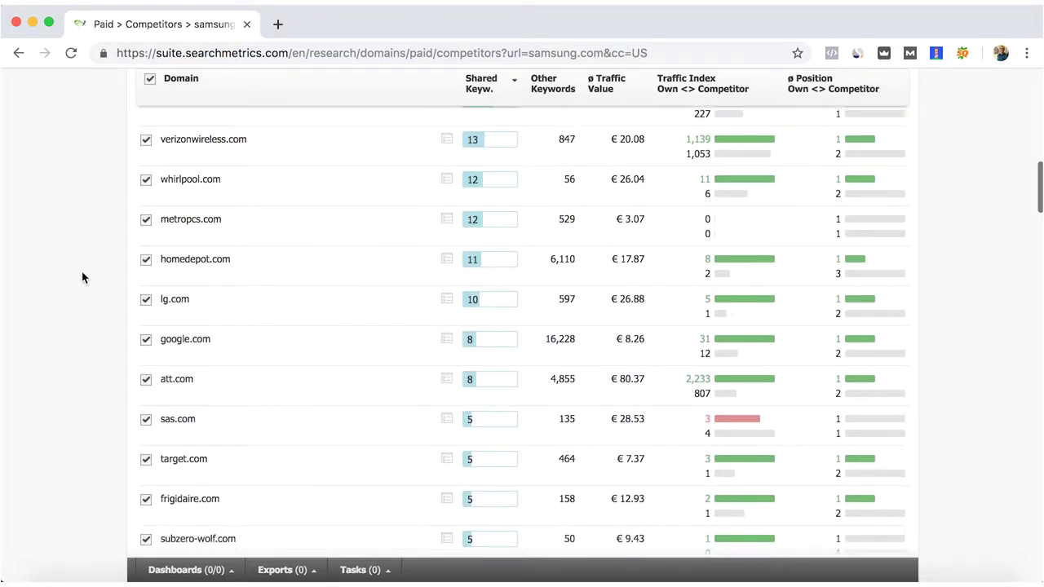
{"action": "scroll", "coordinate": [82, 278], "scroll_direction": "down", "scroll_amount": 2}
{"action": "scroll", "coordinate": [82, 278], "scroll_direction": "down", "scroll_amount": 4}
{"action": "scroll", "coordinate": [81, 278], "scroll_direction": "down", "scroll_amount": 2}
{"action": "scroll", "coordinate": [81, 278], "scroll_direction": "down", "scroll_amount": 4}
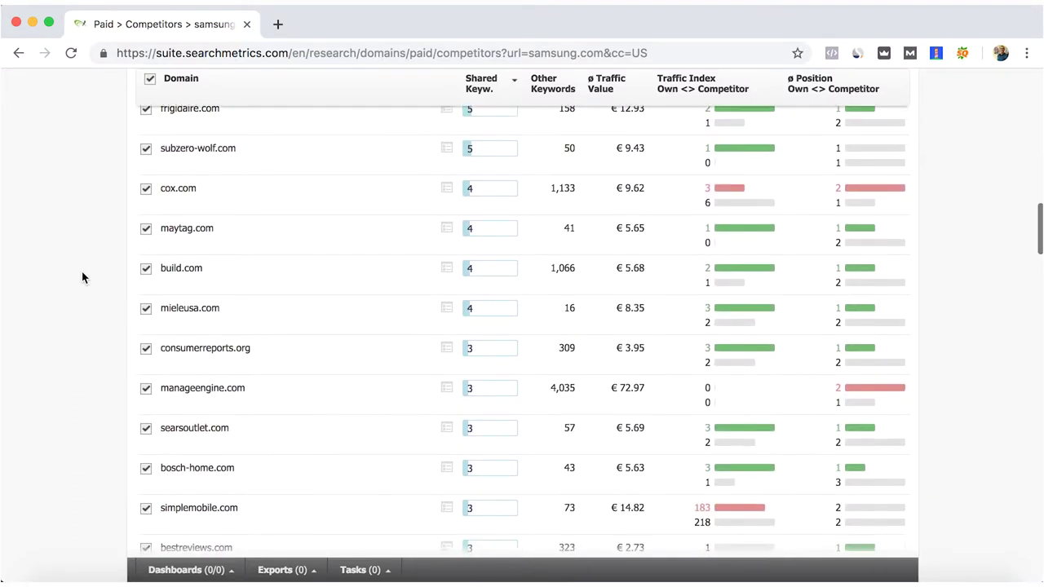
{"action": "scroll", "coordinate": [81, 279], "scroll_direction": "down", "scroll_amount": 7}
{"action": "scroll", "coordinate": [82, 279], "scroll_direction": "down", "scroll_amount": 2}
{"action": "scroll", "coordinate": [82, 280], "scroll_direction": "down", "scroll_amount": 3}
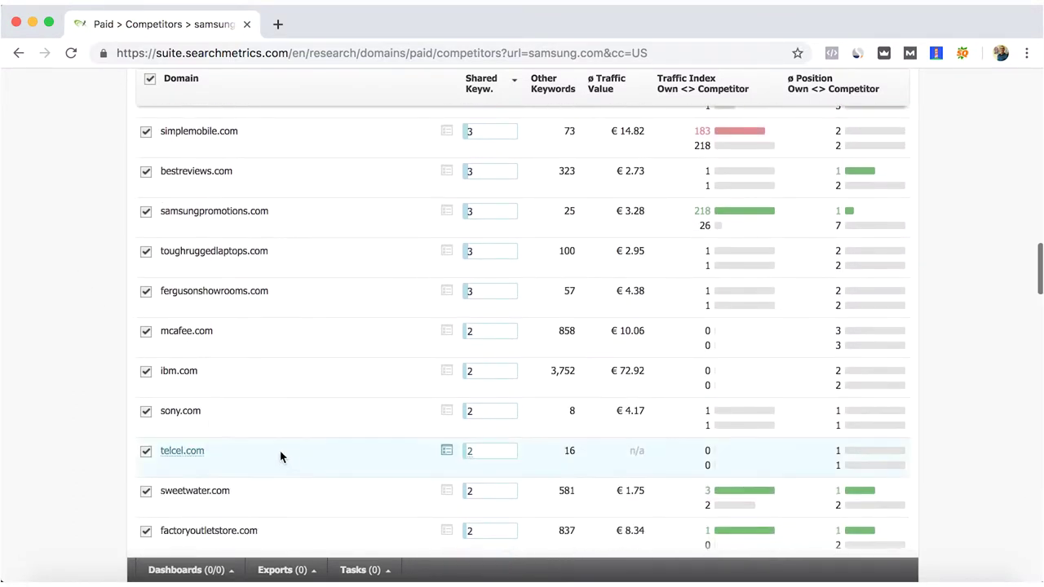
{"action": "left_click", "coordinate": [472, 416]}
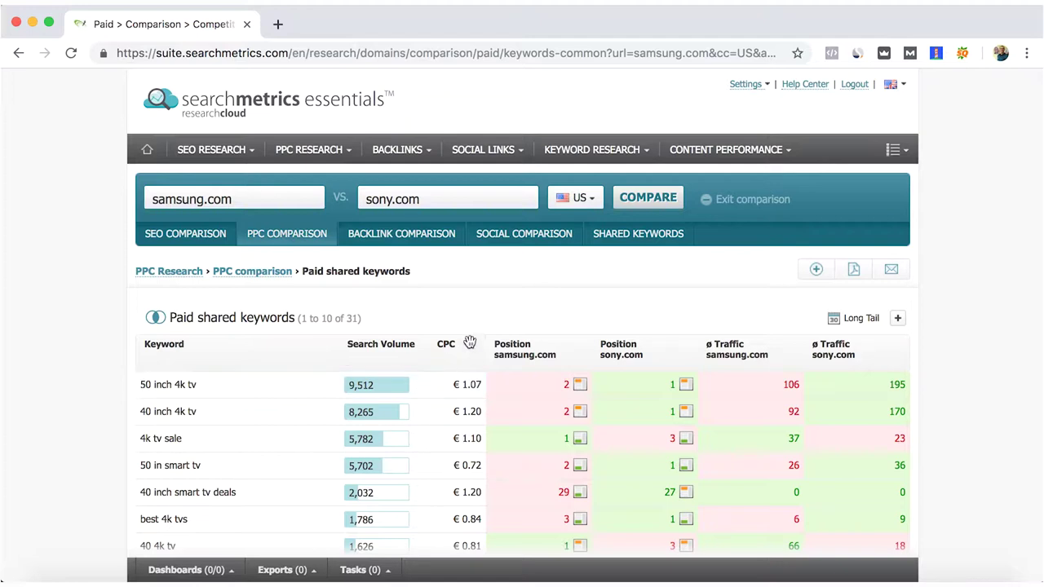
Review the 31 paid keywords shared with sony.com, then go back to the competitors page
{"action": "scroll", "coordinate": [644, 351], "scroll_direction": "down", "scroll_amount": 3}
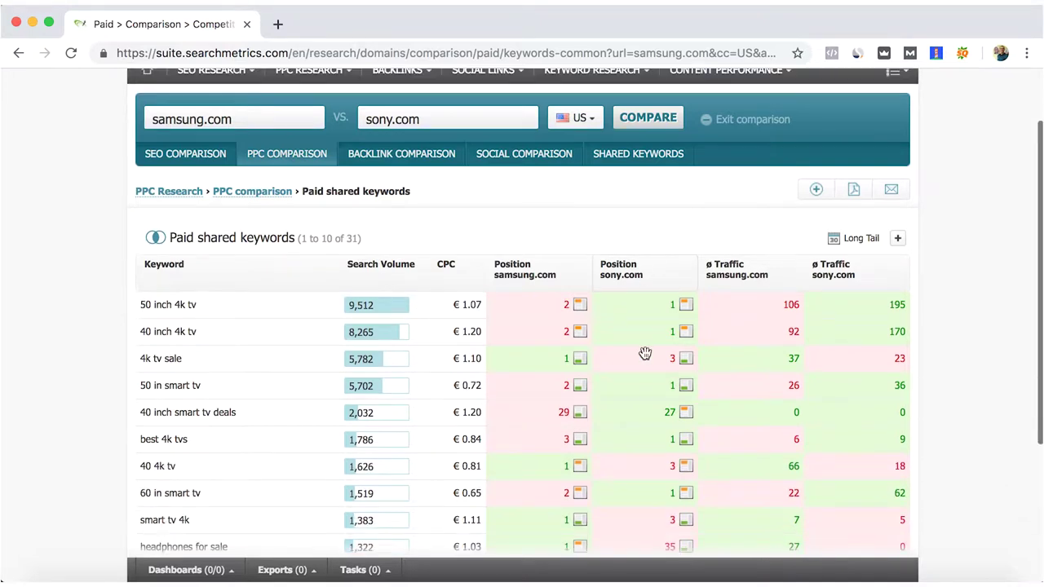
{"action": "scroll", "coordinate": [661, 282], "scroll_direction": "down", "scroll_amount": 2}
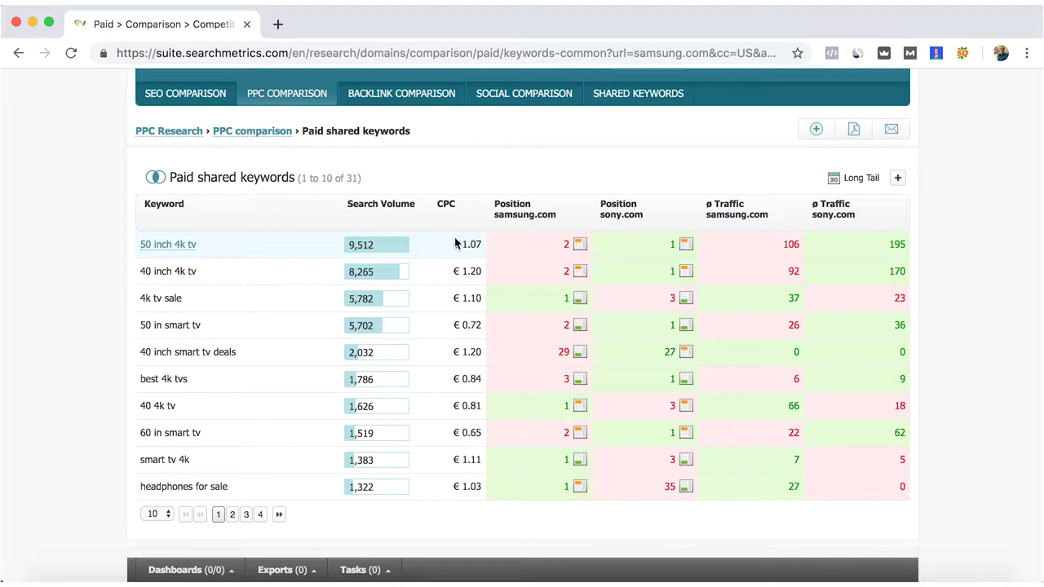
{"action": "scroll", "coordinate": [455, 243], "scroll_direction": "up", "scroll_amount": 3}
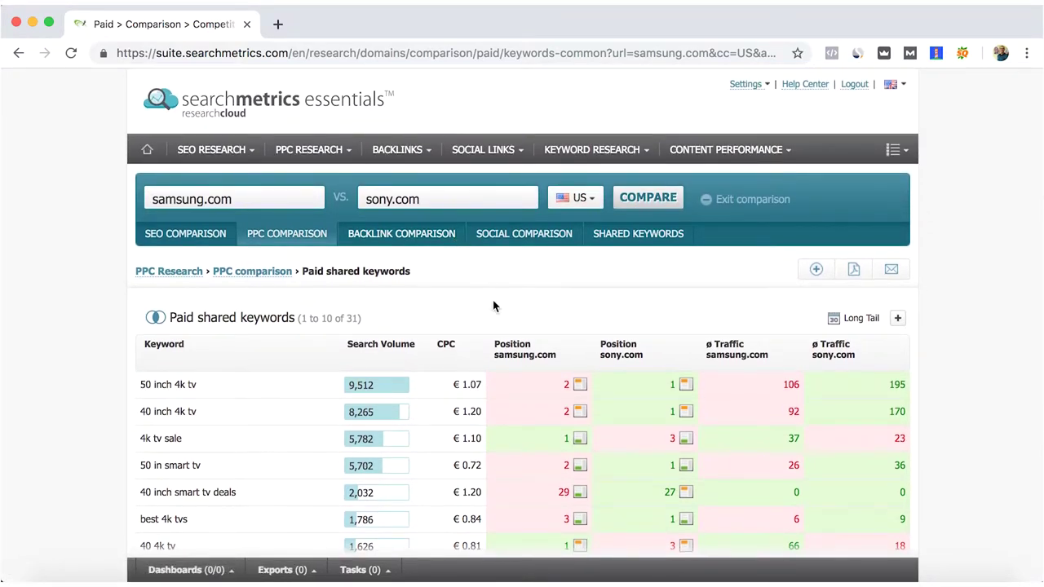
{"action": "scroll", "coordinate": [492, 306], "scroll_direction": "down", "scroll_amount": 3}
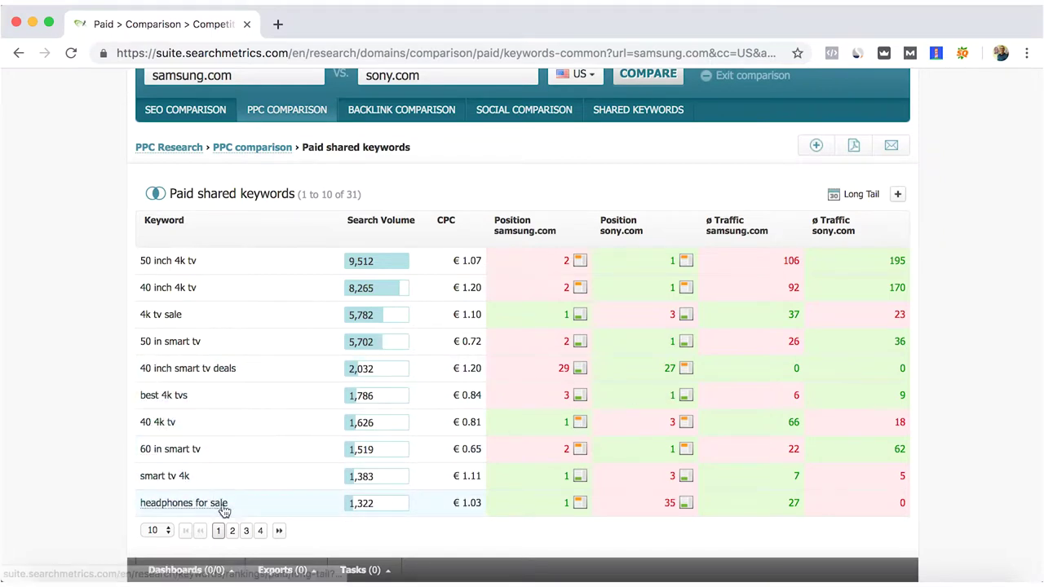
{"action": "scroll", "coordinate": [125, 216], "scroll_direction": "up", "scroll_amount": 1}
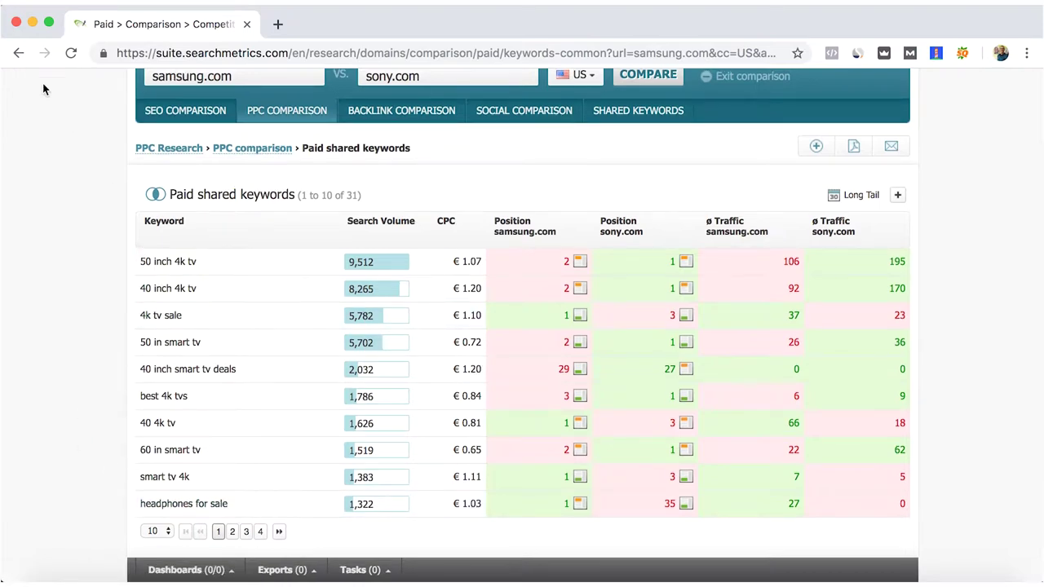
{"action": "left_click", "coordinate": [19, 54]}
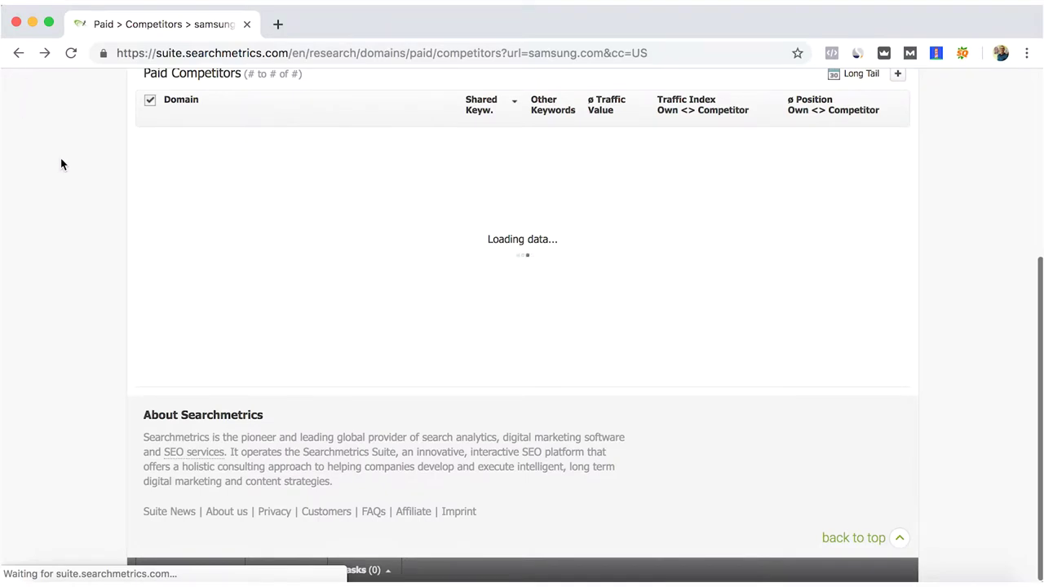
Go back to the PPC overview and review the 43,269 paid keywords and industries chart
{"action": "left_click", "coordinate": [18, 54]}
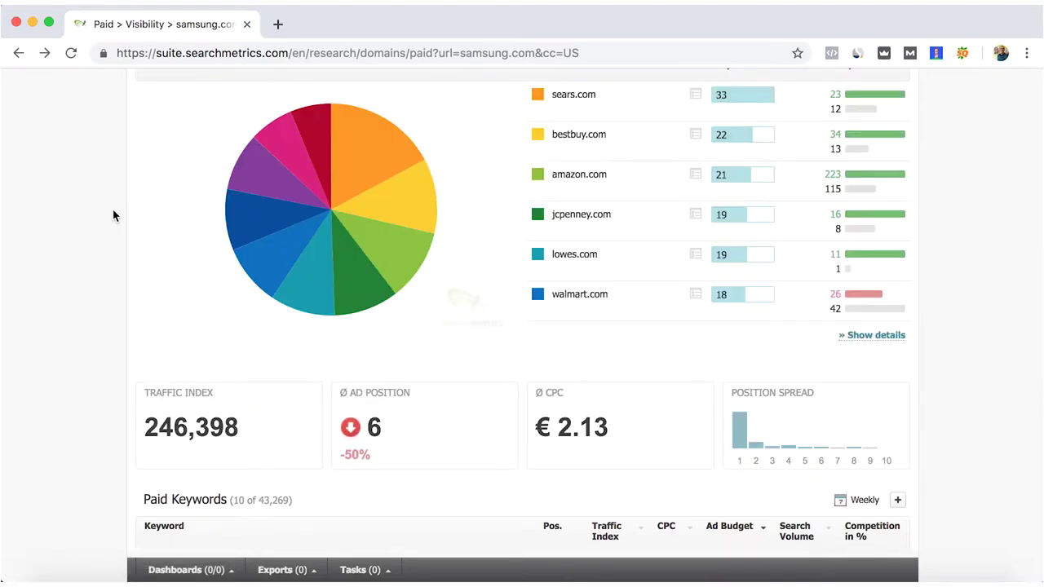
{"action": "scroll", "coordinate": [114, 215], "scroll_direction": "down", "scroll_amount": 6}
{"action": "scroll", "coordinate": [114, 215], "scroll_direction": "down", "scroll_amount": 5}
{"action": "scroll", "coordinate": [114, 215], "scroll_direction": "up", "scroll_amount": 5}
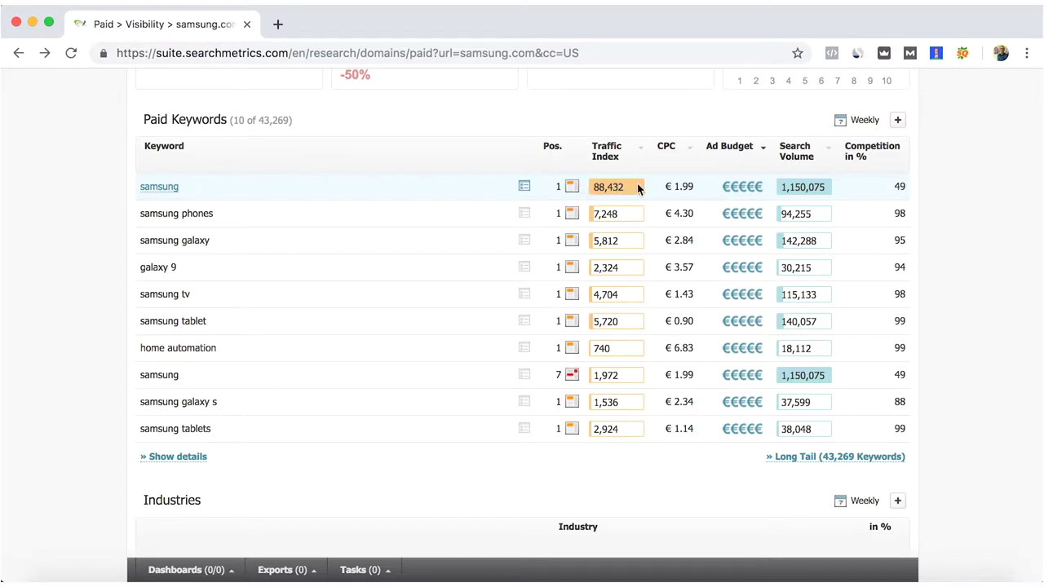
{"action": "scroll", "coordinate": [638, 186], "scroll_direction": "down", "scroll_amount": 1}
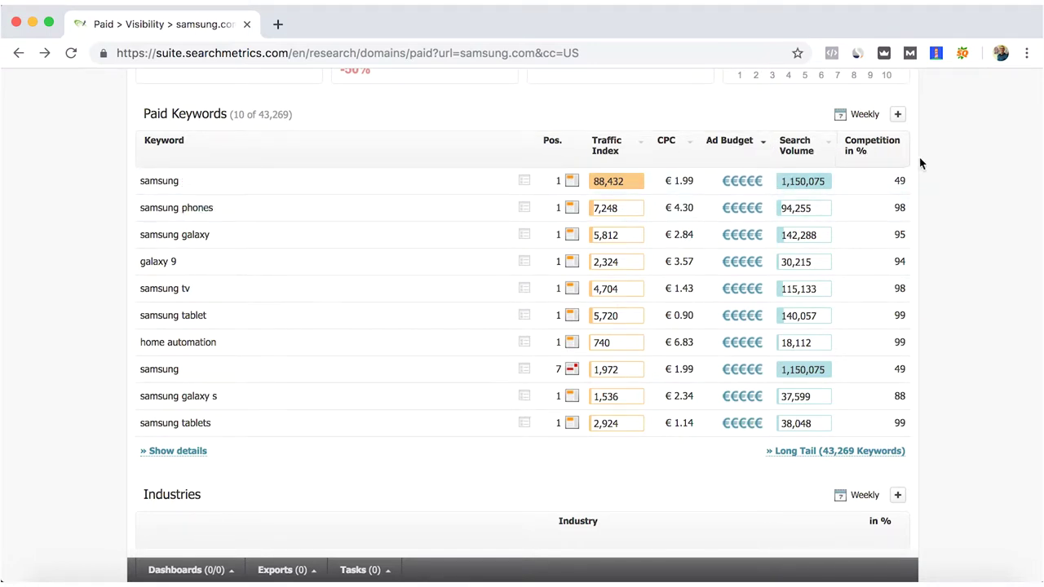
{"action": "scroll", "coordinate": [913, 191], "scroll_direction": "down", "scroll_amount": 6}
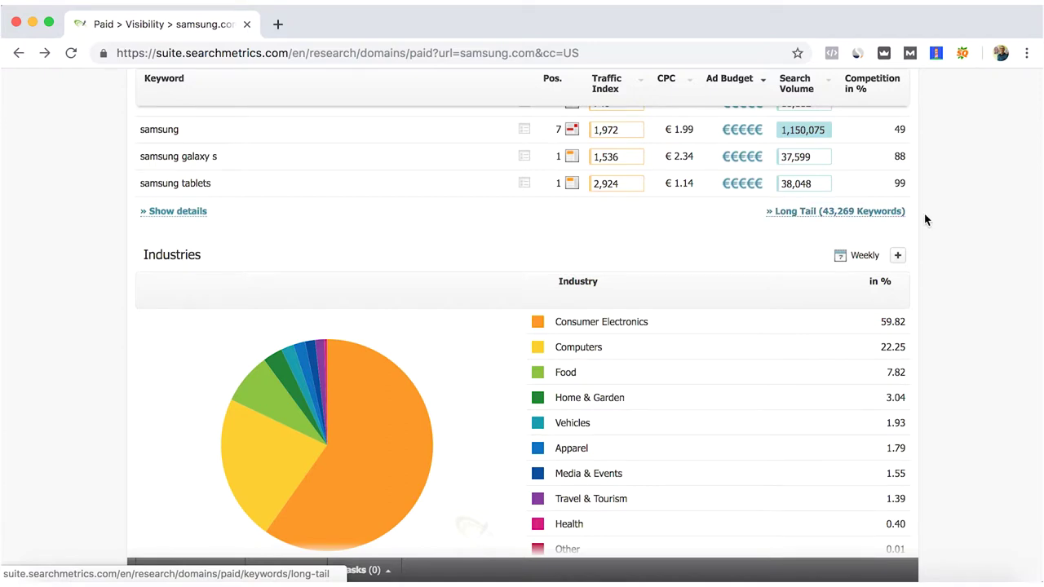
{"action": "left_click", "coordinate": [881, 215]}
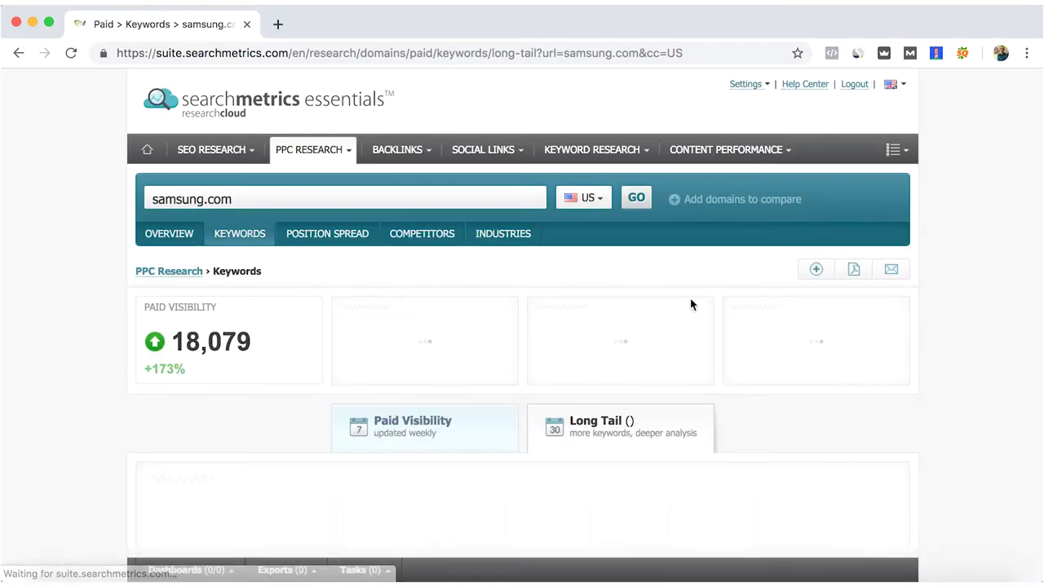
{"action": "scroll", "coordinate": [46, 363], "scroll_direction": "down", "scroll_amount": 1}
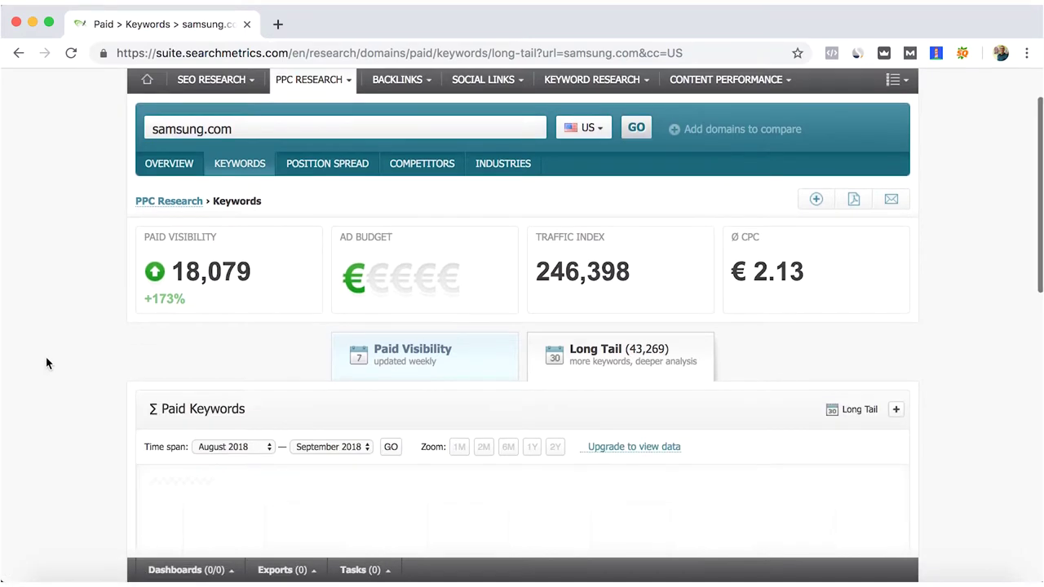
{"action": "scroll", "coordinate": [46, 363], "scroll_direction": "down", "scroll_amount": 3}
{"action": "scroll", "coordinate": [46, 363], "scroll_direction": "down", "scroll_amount": 2}
{"action": "scroll", "coordinate": [46, 363], "scroll_direction": "down", "scroll_amount": 1}
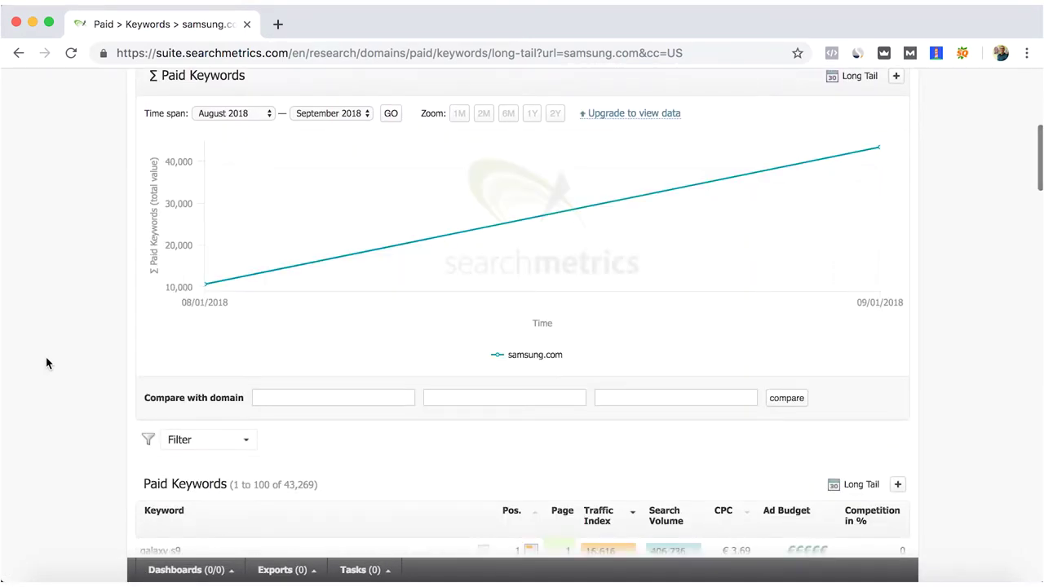
{"action": "scroll", "coordinate": [47, 363], "scroll_direction": "down", "scroll_amount": 5}
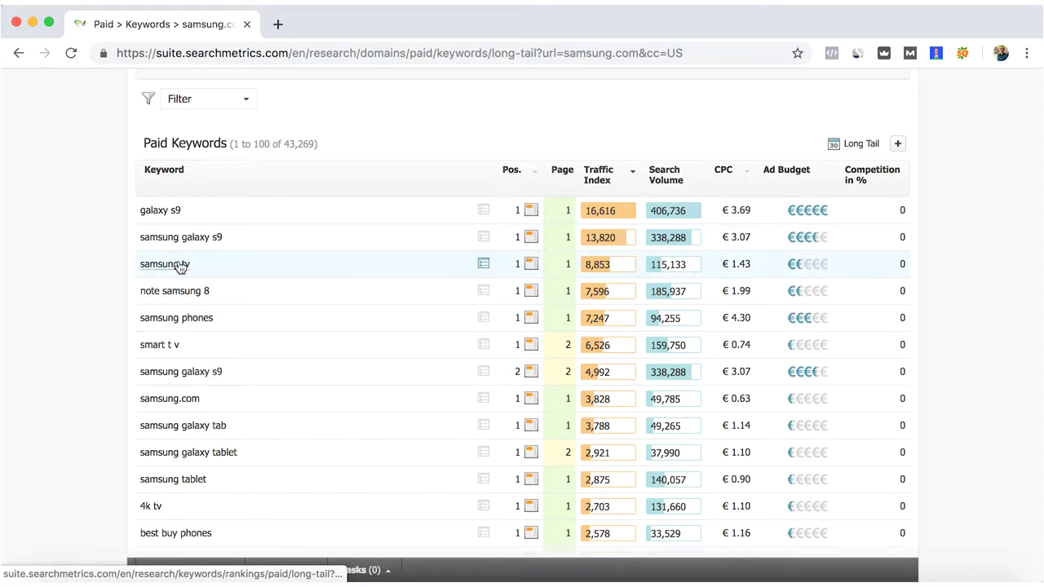
{"action": "scroll", "coordinate": [175, 310], "scroll_direction": "down", "scroll_amount": 2}
{"action": "scroll", "coordinate": [171, 336], "scroll_direction": "down", "scroll_amount": 1}
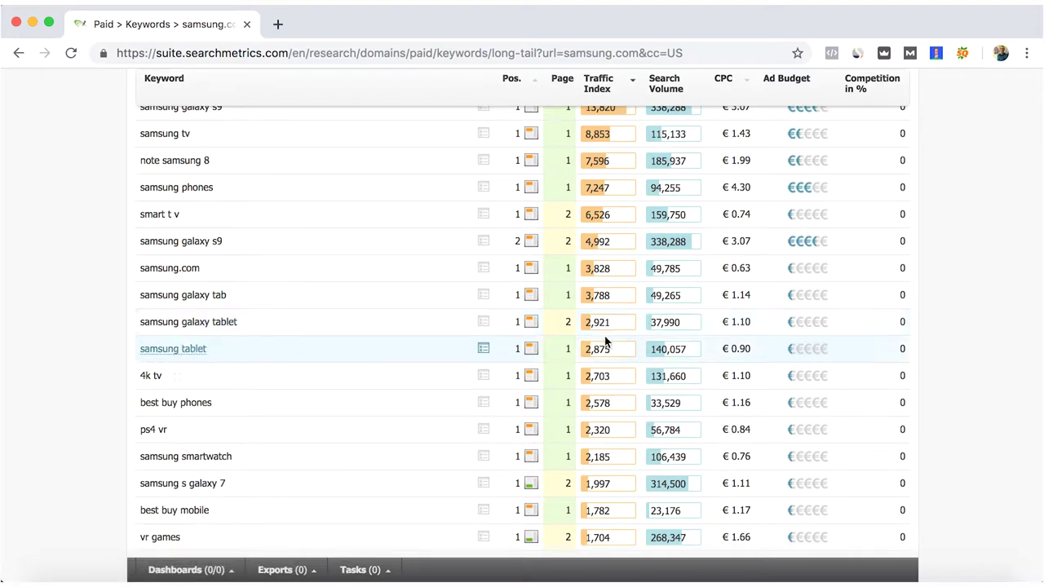
{"action": "scroll", "coordinate": [586, 350], "scroll_direction": "down", "scroll_amount": 2}
{"action": "scroll", "coordinate": [586, 350], "scroll_direction": "down", "scroll_amount": 2}
{"action": "scroll", "coordinate": [585, 351], "scroll_direction": "down", "scroll_amount": 2}
{"action": "scroll", "coordinate": [586, 351], "scroll_direction": "down", "scroll_amount": 2}
{"action": "scroll", "coordinate": [295, 347], "scroll_direction": "down", "scroll_amount": 4}
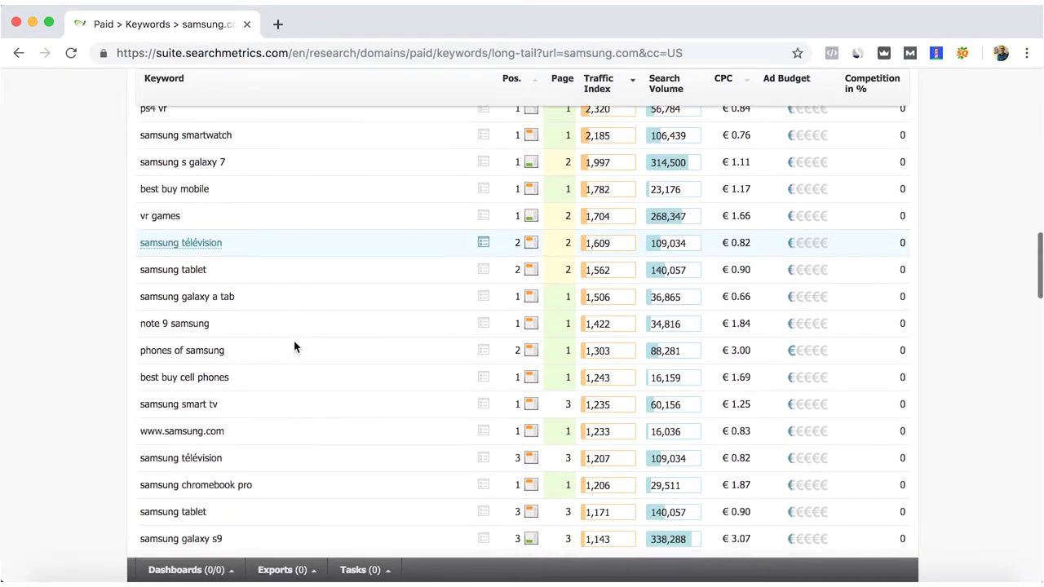
{"action": "scroll", "coordinate": [290, 351], "scroll_direction": "down", "scroll_amount": 3}
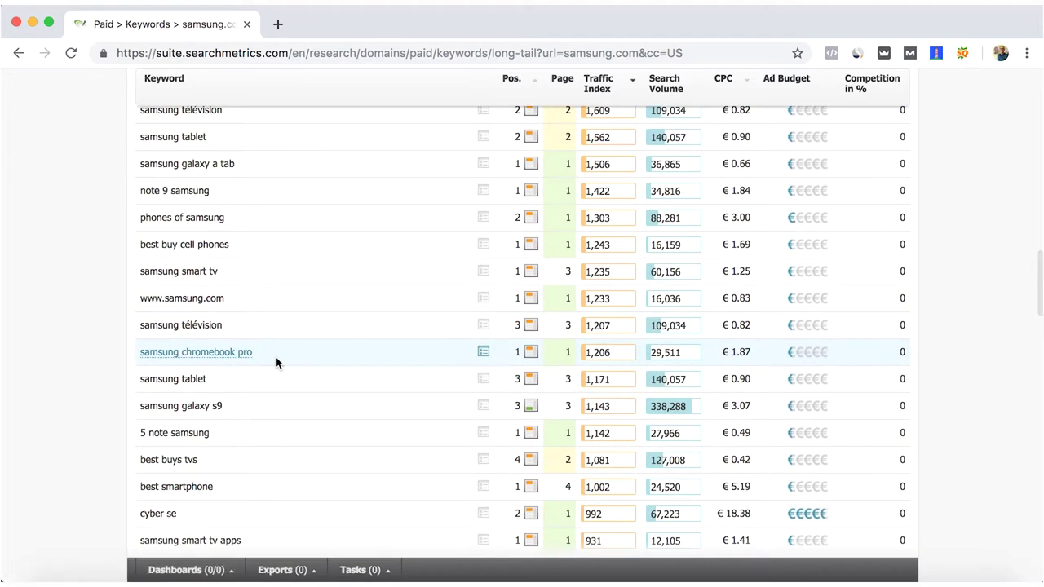
{"action": "scroll", "coordinate": [275, 363], "scroll_direction": "down", "scroll_amount": 5}
{"action": "scroll", "coordinate": [275, 363], "scroll_direction": "down", "scroll_amount": 2}
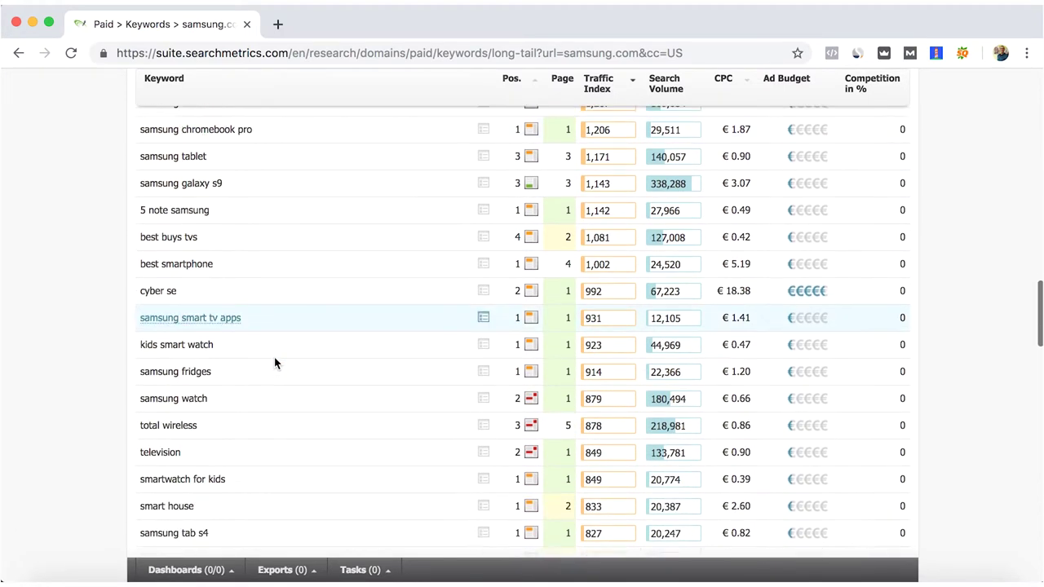
{"action": "scroll", "coordinate": [275, 363], "scroll_direction": "down", "scroll_amount": 2}
{"action": "scroll", "coordinate": [275, 363], "scroll_direction": "down", "scroll_amount": 3}
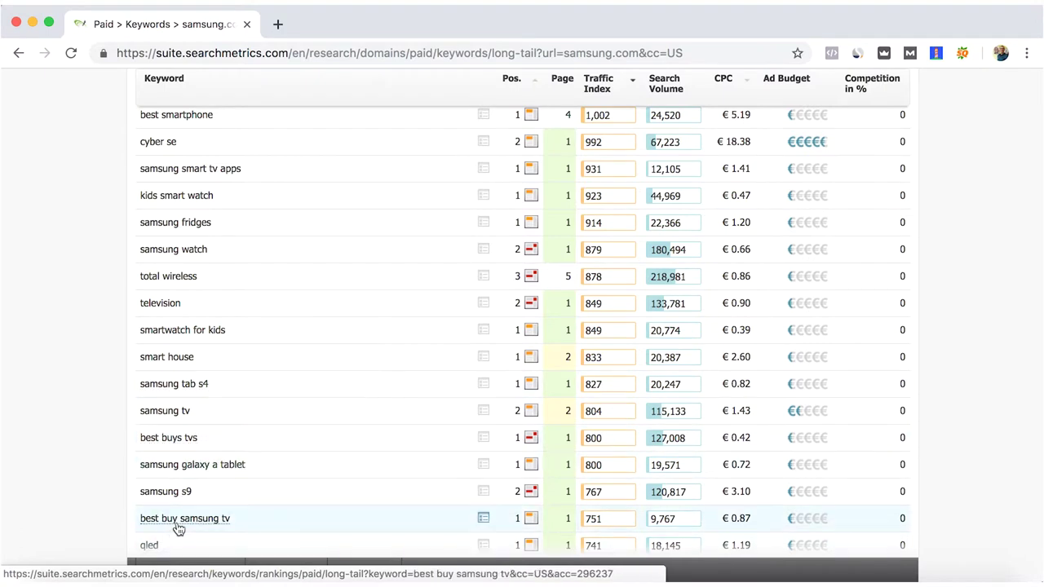
{"action": "scroll", "coordinate": [227, 524], "scroll_direction": "down", "scroll_amount": 1}
{"action": "scroll", "coordinate": [170, 497], "scroll_direction": "down", "scroll_amount": 3}
{"action": "scroll", "coordinate": [112, 422], "scroll_direction": "down", "scroll_amount": 3}
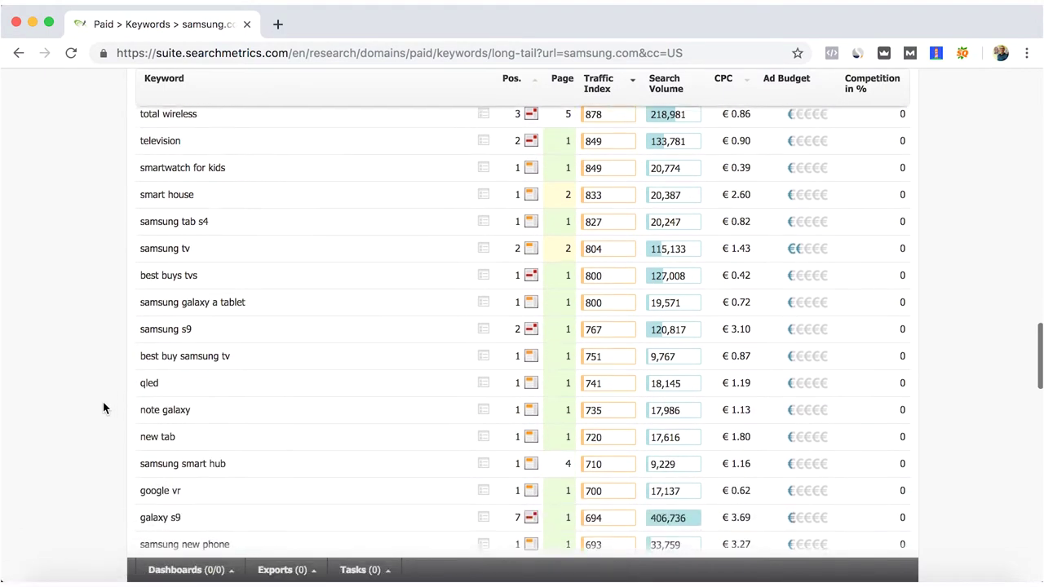
{"action": "scroll", "coordinate": [102, 404], "scroll_direction": "down", "scroll_amount": 1}
{"action": "scroll", "coordinate": [103, 403], "scroll_direction": "down", "scroll_amount": 2}
{"action": "scroll", "coordinate": [103, 403], "scroll_direction": "down", "scroll_amount": 5}
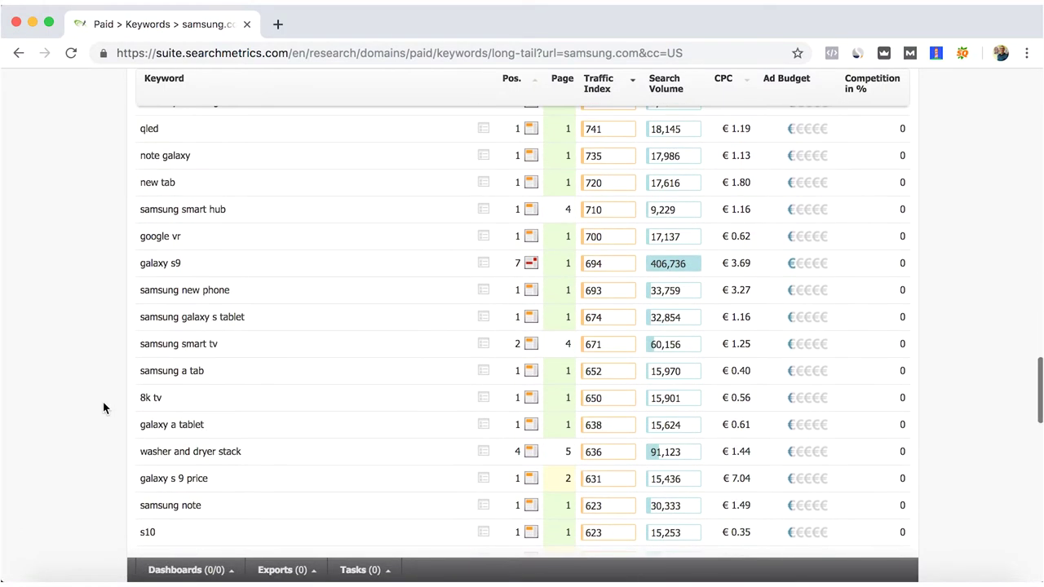
{"action": "scroll", "coordinate": [145, 427], "scroll_direction": "up", "scroll_amount": 20}
{"action": "scroll", "coordinate": [152, 433], "scroll_direction": "up", "scroll_amount": 5}
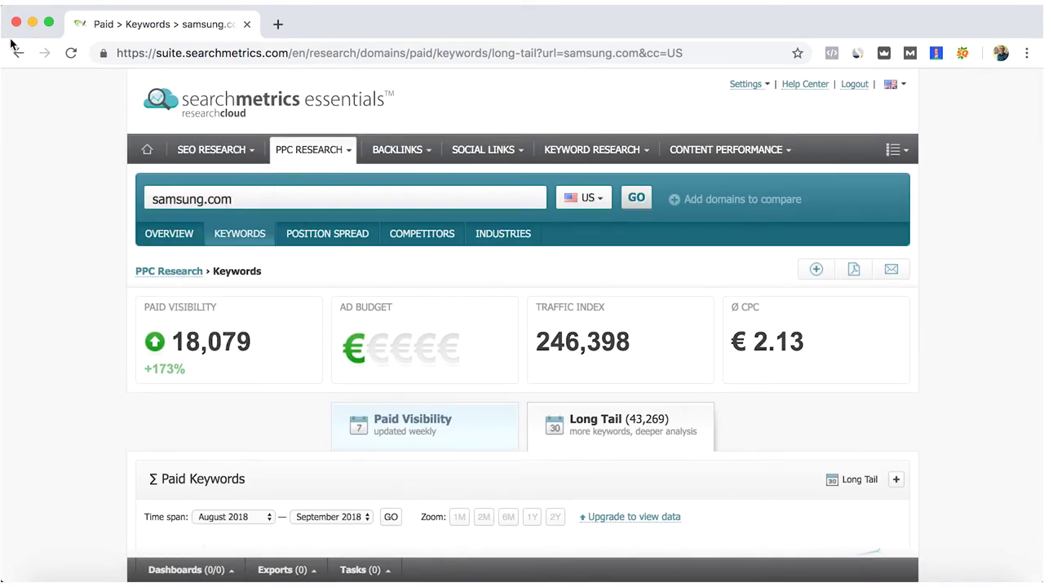
Return from the long-tail list to the PPC overview and scroll back to the top
{"action": "left_click", "coordinate": [18, 53]}
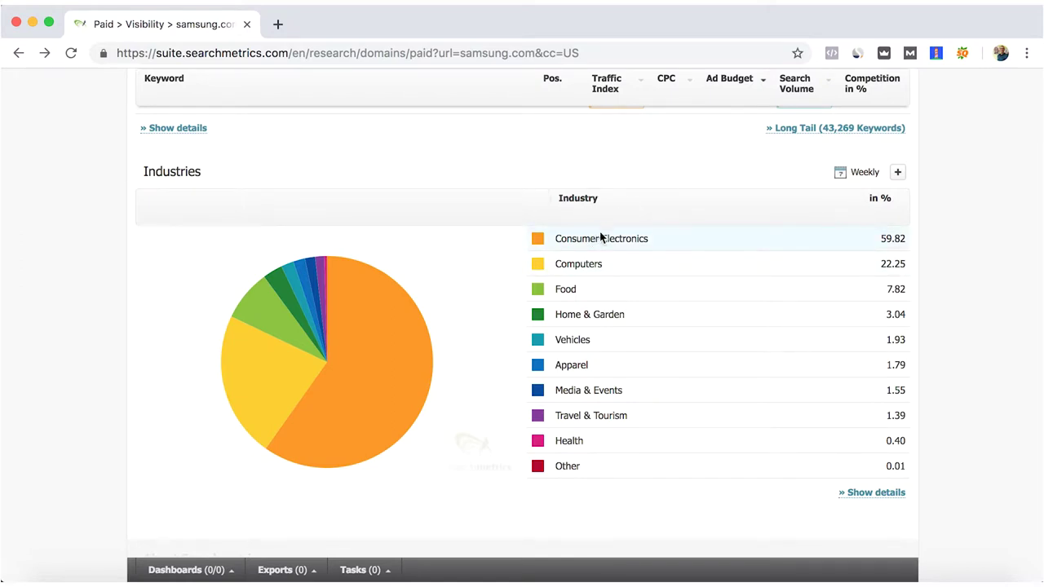
{"action": "scroll", "coordinate": [944, 352], "scroll_direction": "down", "scroll_amount": 3}
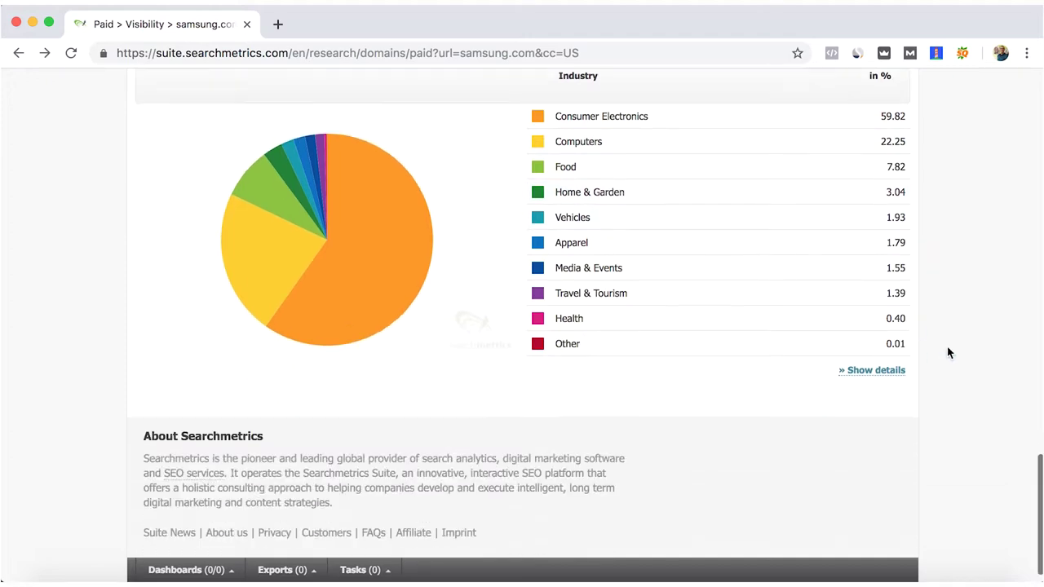
{"action": "scroll", "coordinate": [946, 352], "scroll_direction": "up", "scroll_amount": 2}
{"action": "scroll", "coordinate": [947, 352], "scroll_direction": "up", "scroll_amount": 10}
{"action": "scroll", "coordinate": [948, 353], "scroll_direction": "up", "scroll_amount": 6}
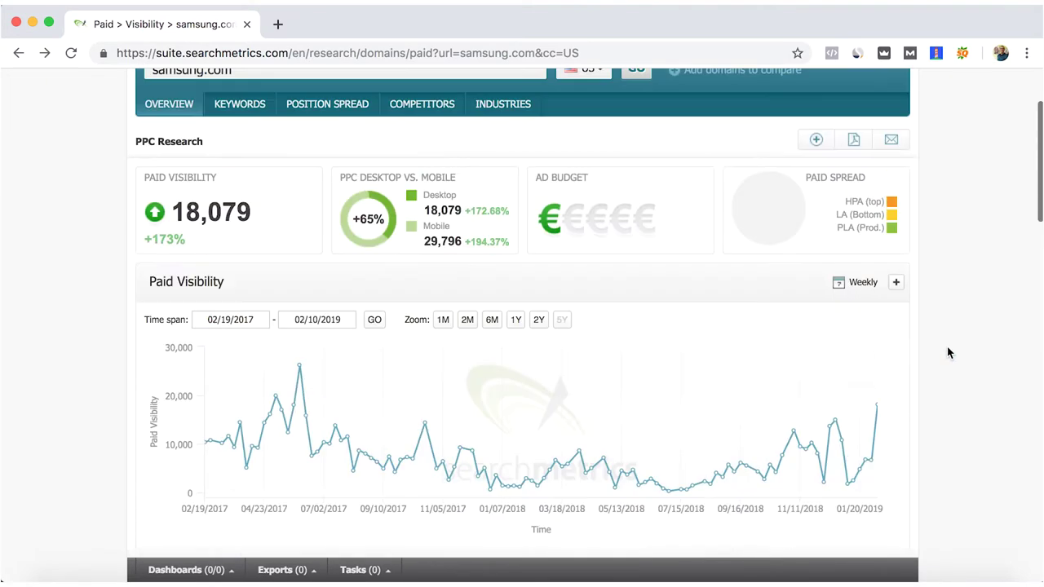
{"action": "scroll", "coordinate": [949, 353], "scroll_direction": "up", "scroll_amount": 5}
{"action": "scroll", "coordinate": [948, 353], "scroll_direction": "up", "scroll_amount": 1}
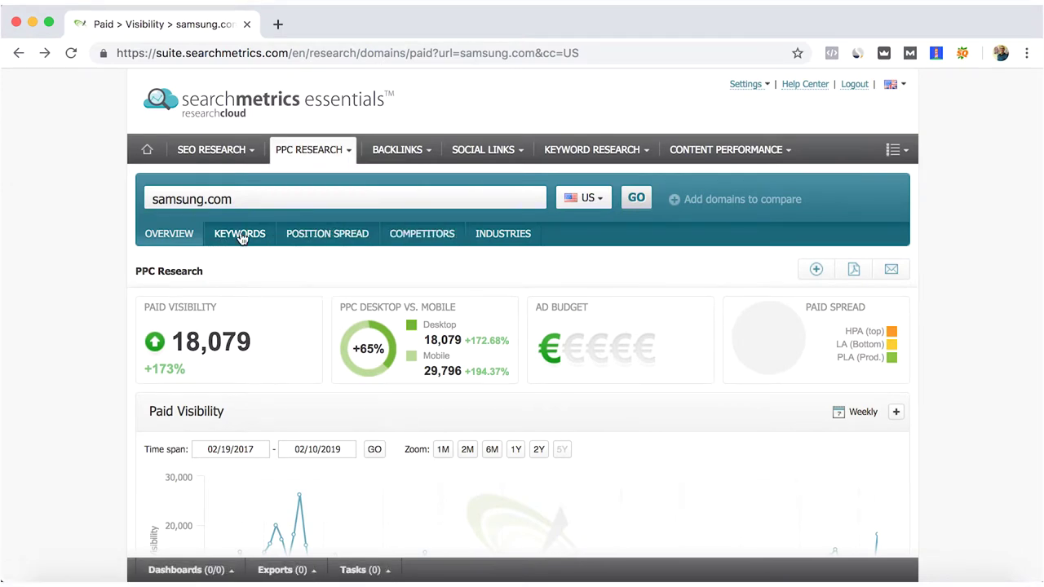
{"action": "scroll", "coordinate": [244, 225], "scroll_direction": "down", "scroll_amount": 1}
Switch to the Keywords report and browse the first 100 weekly paid keywords
{"action": "left_click", "coordinate": [239, 232]}
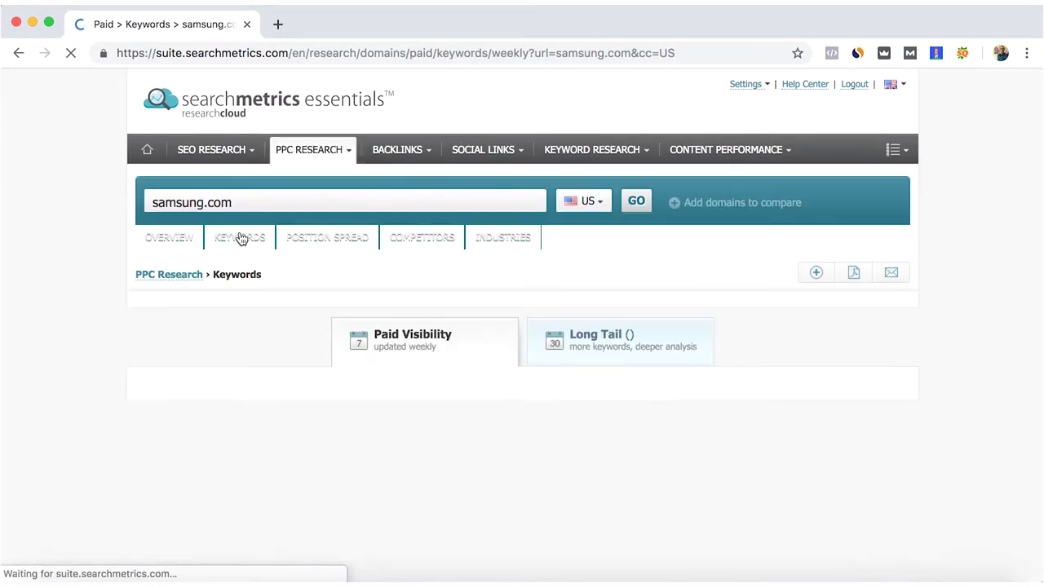
{"action": "scroll", "coordinate": [73, 289], "scroll_direction": "down", "scroll_amount": 5}
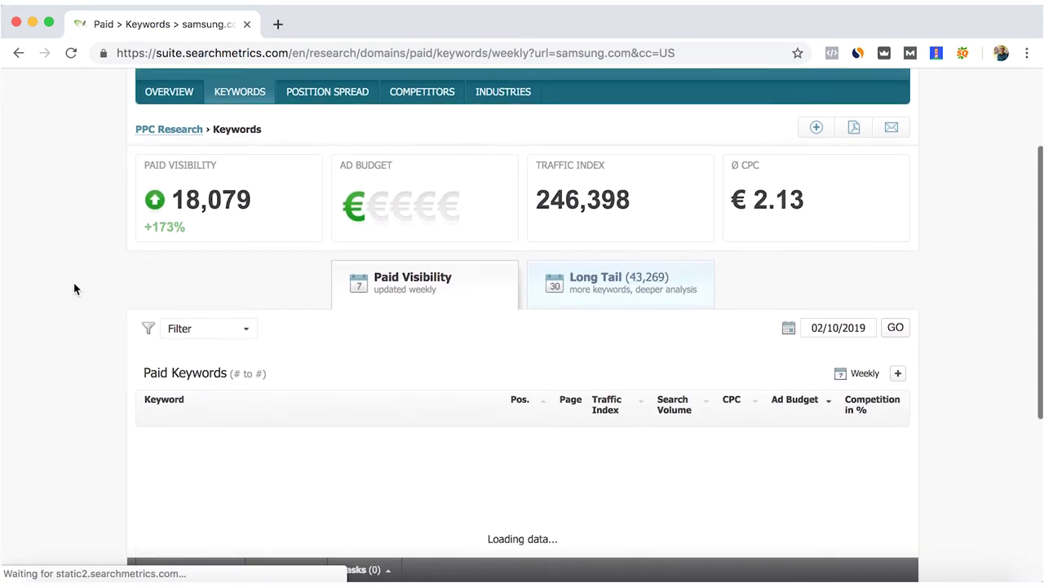
{"action": "scroll", "coordinate": [74, 289], "scroll_direction": "down", "scroll_amount": 2}
{"action": "scroll", "coordinate": [74, 288], "scroll_direction": "up", "scroll_amount": 1}
{"action": "scroll", "coordinate": [73, 289], "scroll_direction": "down", "scroll_amount": 4}
{"action": "scroll", "coordinate": [74, 289], "scroll_direction": "up", "scroll_amount": 5}
{"action": "scroll", "coordinate": [73, 288], "scroll_direction": "up", "scroll_amount": 5}
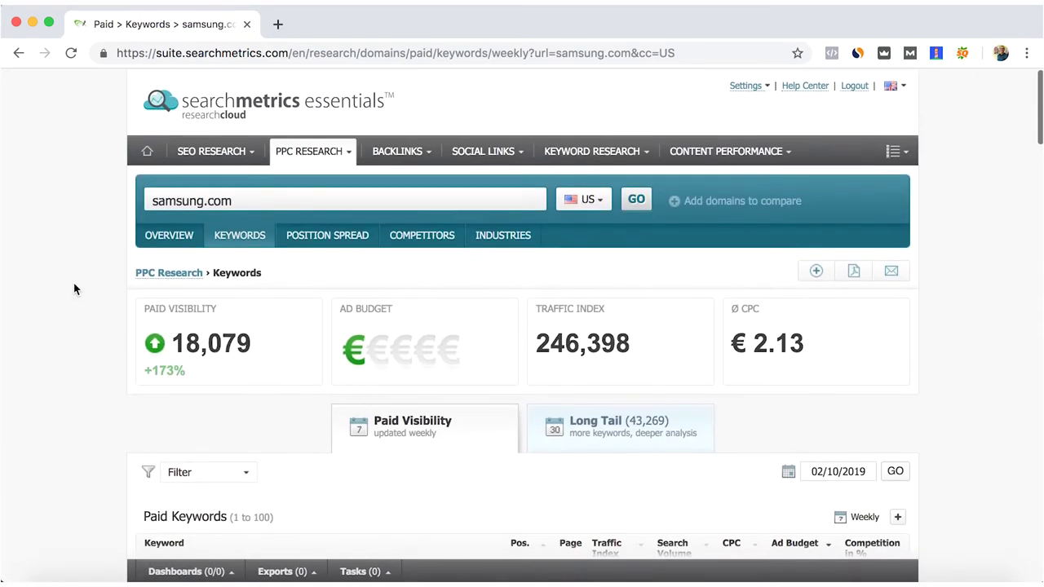
Open Position Spread and review its current and historical charts, with position 1 at 51.06%
{"action": "left_click", "coordinate": [334, 240]}
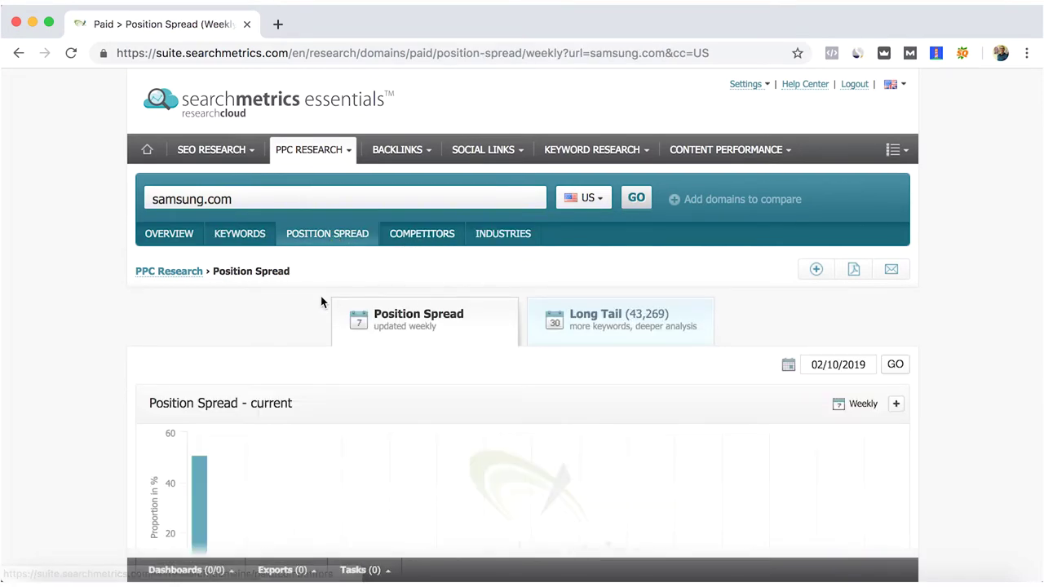
{"action": "scroll", "coordinate": [116, 311], "scroll_direction": "down", "scroll_amount": 3}
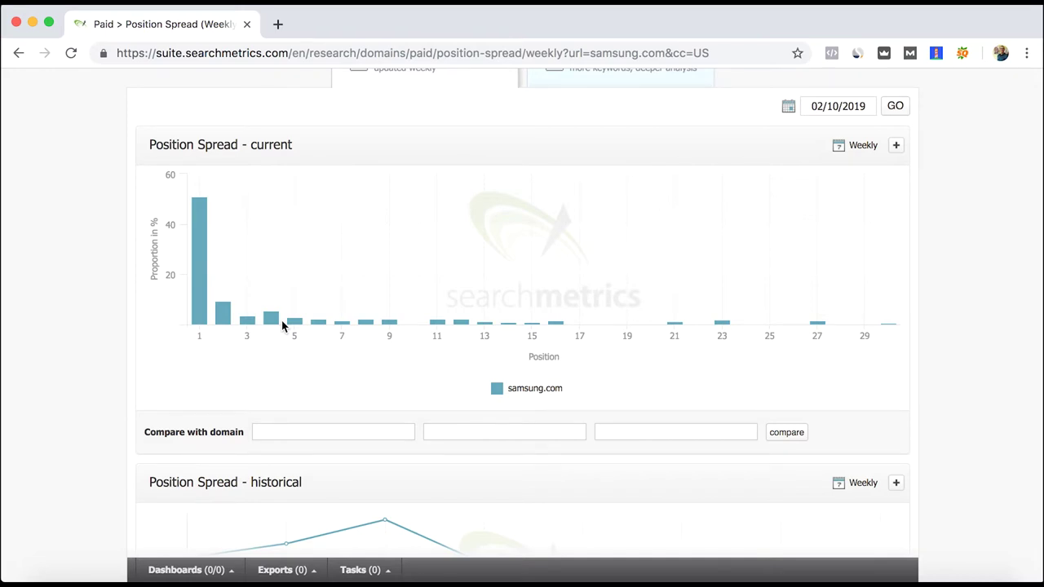
{"action": "scroll", "coordinate": [211, 336], "scroll_direction": "down", "scroll_amount": 5}
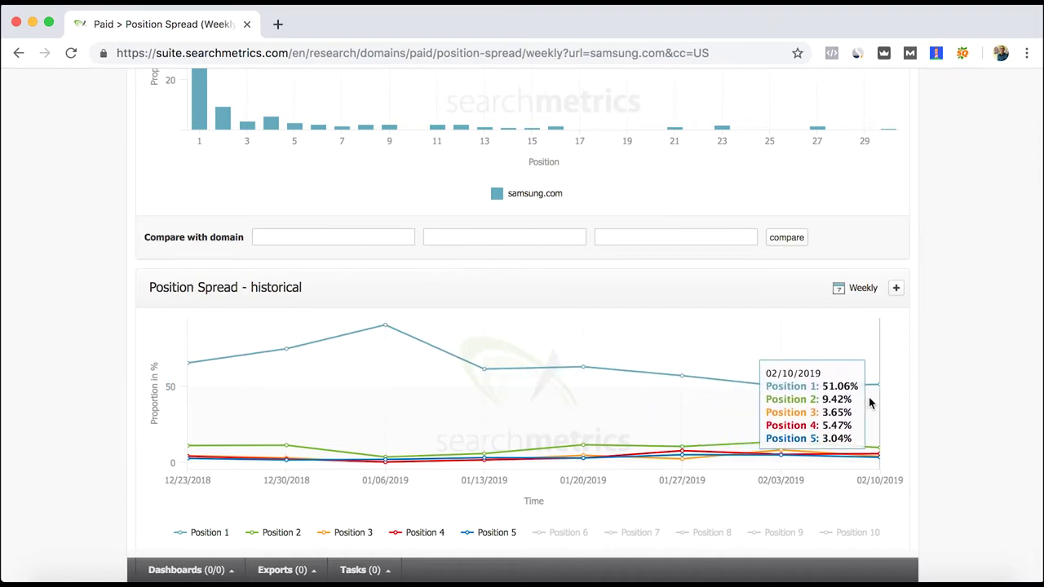
{"action": "scroll", "coordinate": [870, 402], "scroll_direction": "down", "scroll_amount": 5}
{"action": "scroll", "coordinate": [870, 397], "scroll_direction": "down", "scroll_amount": 3}
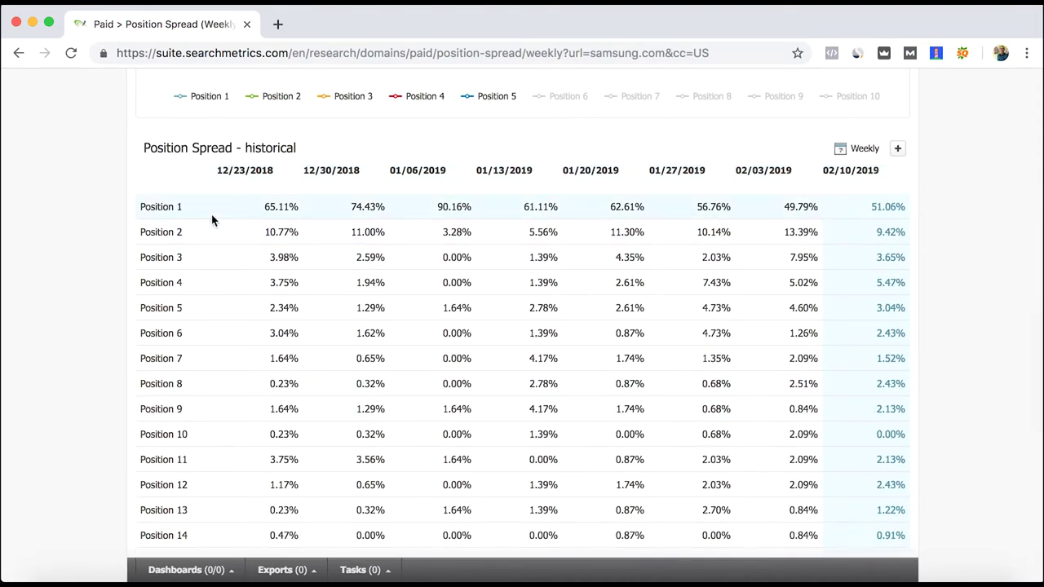
{"action": "scroll", "coordinate": [200, 221], "scroll_direction": "up", "scroll_amount": 15}
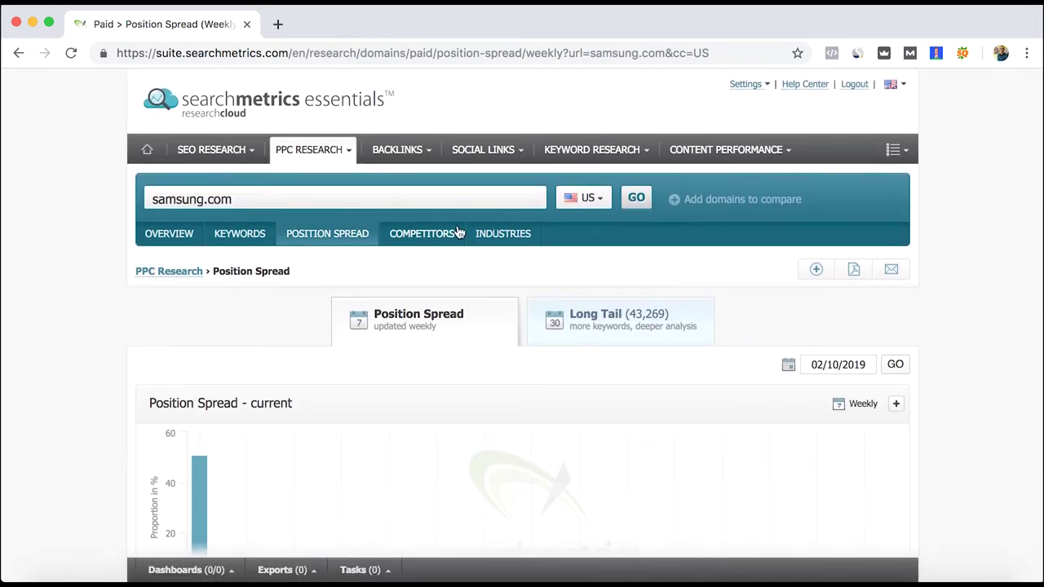
Review the paid competitors bubble chart, then open the Industries report led by Consumer Electronics
{"action": "left_click", "coordinate": [443, 236]}
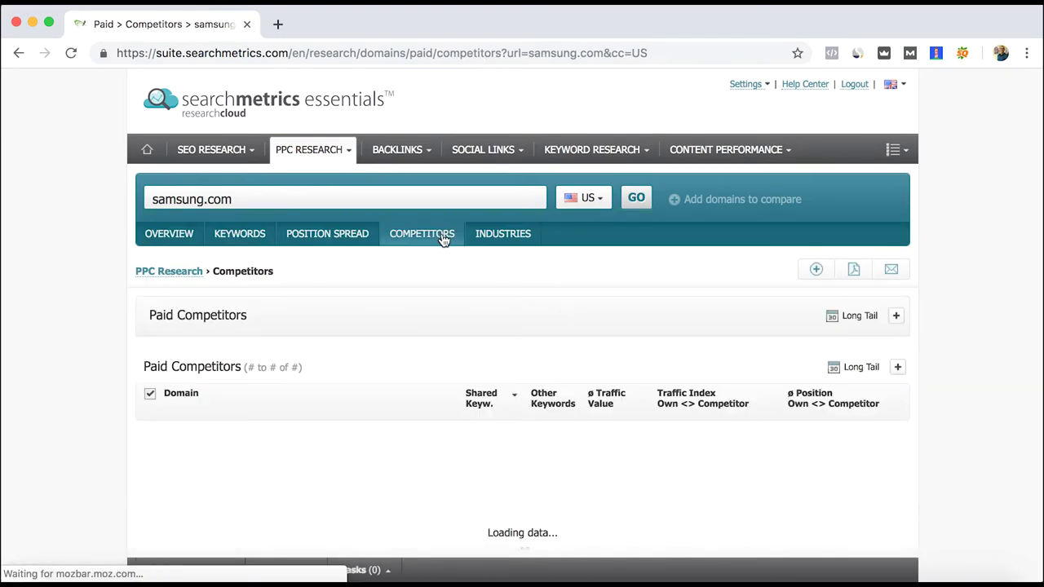
{"action": "scroll", "coordinate": [391, 249], "scroll_direction": "down", "scroll_amount": 3}
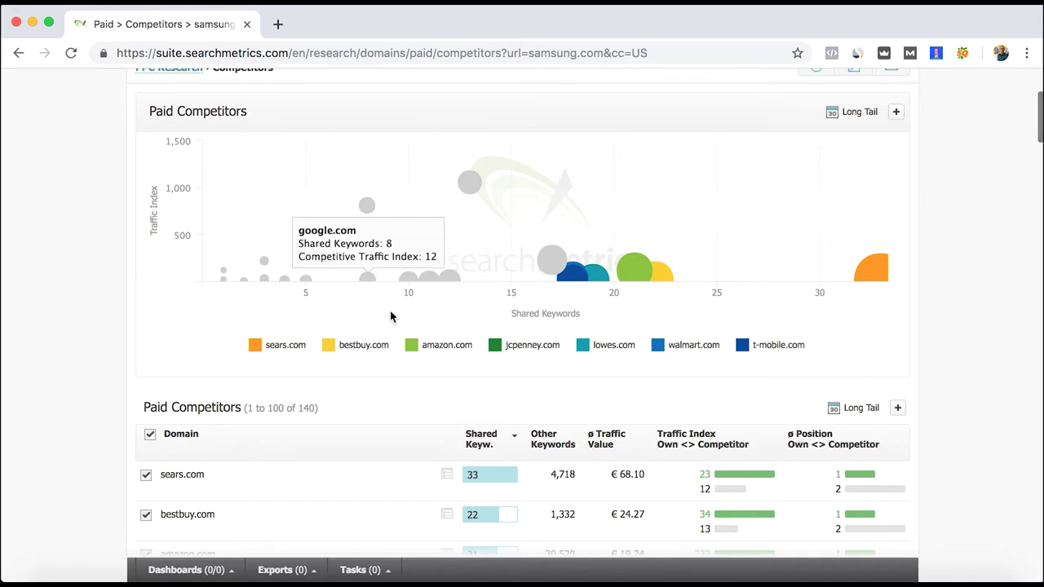
{"action": "scroll", "coordinate": [440, 261], "scroll_direction": "up", "scroll_amount": 3}
{"action": "left_click", "coordinate": [501, 235]}
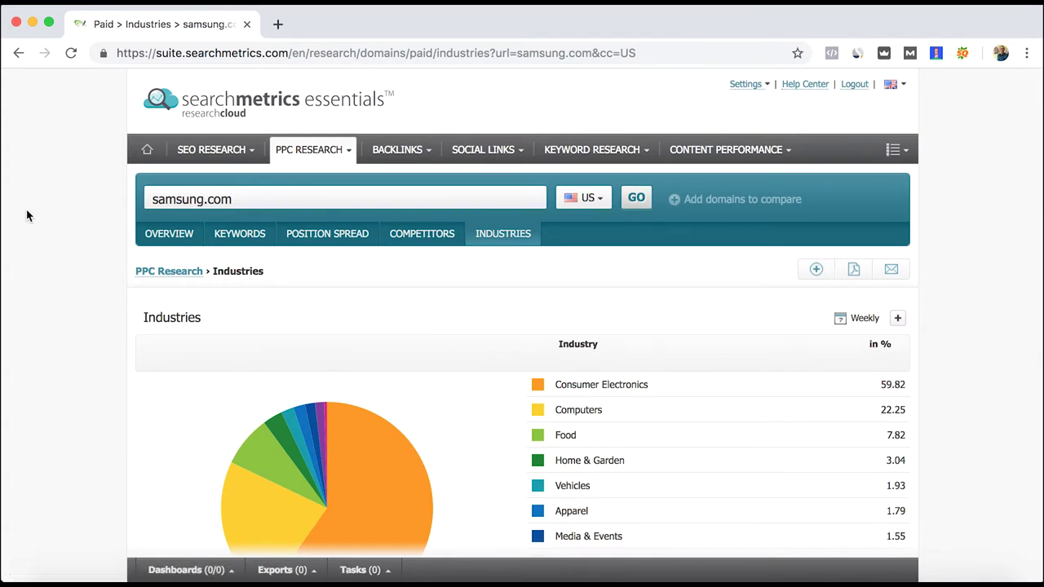
Scroll down to Top 5 Industries and enter youtube.com as the comparison domain
{"action": "scroll", "coordinate": [32, 219], "scroll_direction": "down", "scroll_amount": 5}
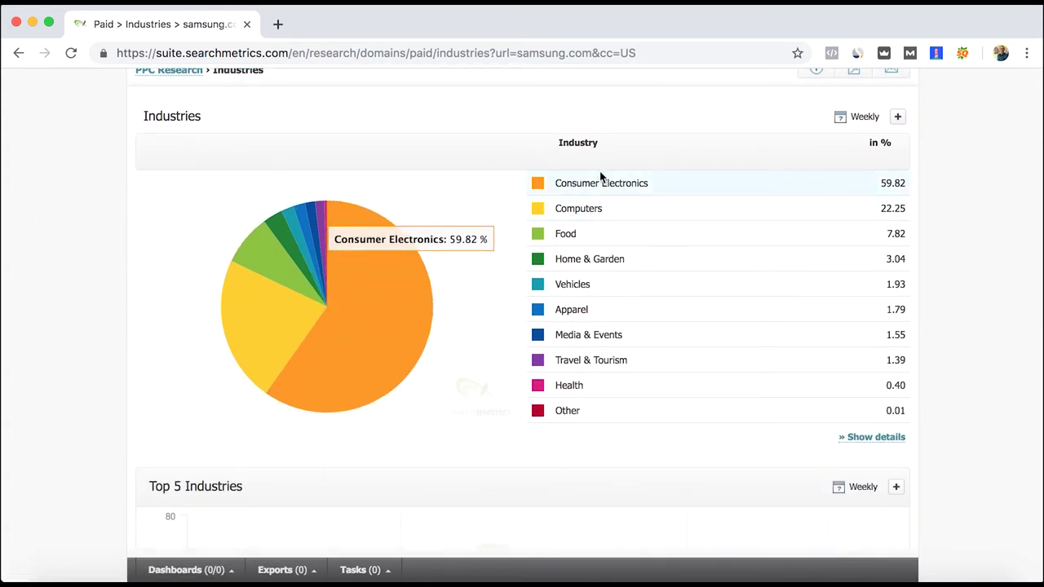
{"action": "scroll", "coordinate": [564, 310], "scroll_direction": "down", "scroll_amount": 4}
{"action": "scroll", "coordinate": [564, 314], "scroll_direction": "down", "scroll_amount": 6}
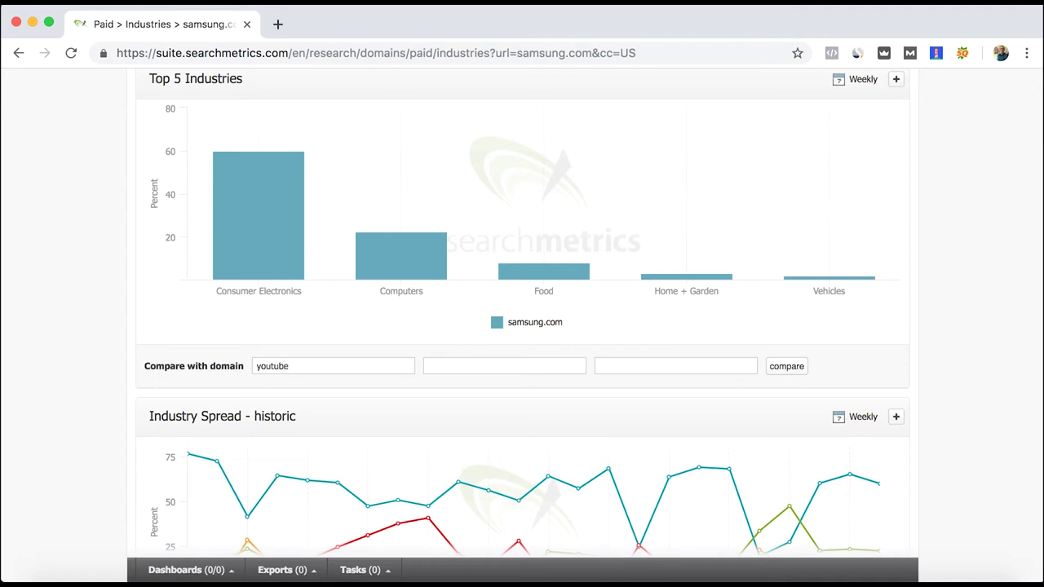
Run the youtube.com comparison, review Top 5 and Industry Spread charts, then return to Overview
{"action": "left_click", "coordinate": [783, 369]}
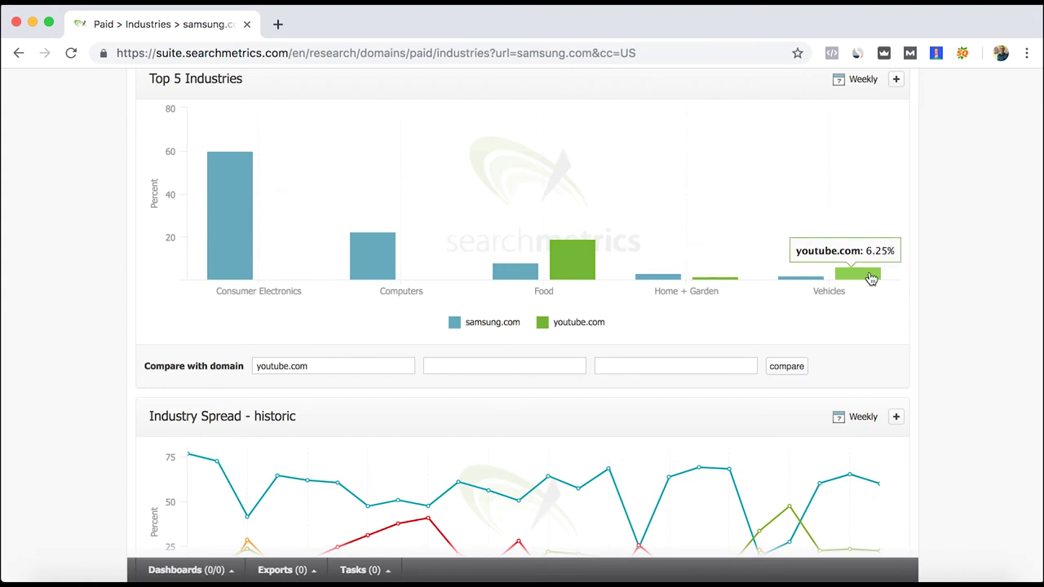
{"action": "mouse_move", "coordinate": [572, 261]}
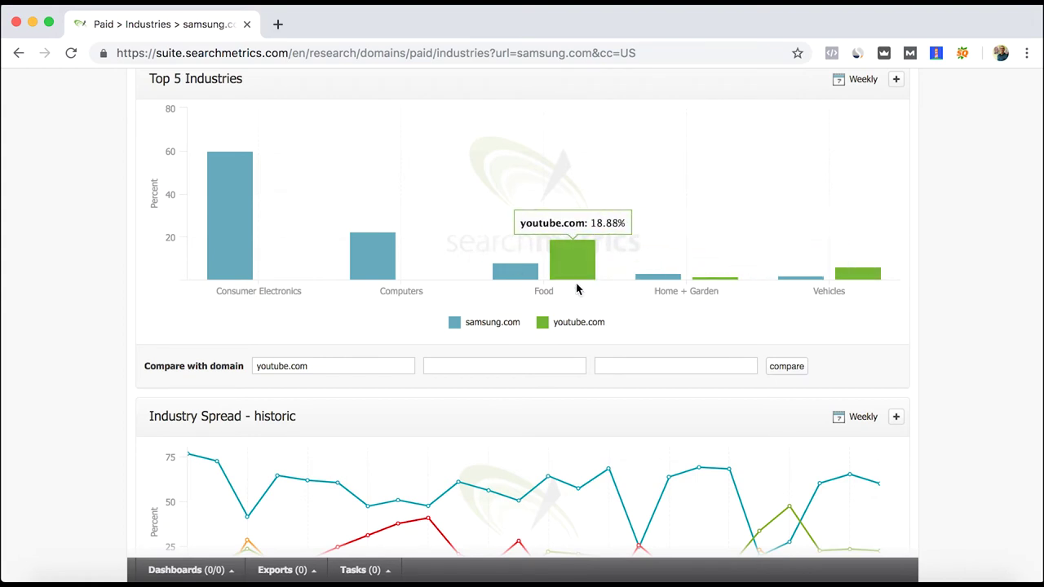
{"action": "scroll", "coordinate": [384, 300], "scroll_direction": "down", "scroll_amount": 2}
{"action": "scroll", "coordinate": [376, 302], "scroll_direction": "down", "scroll_amount": 3}
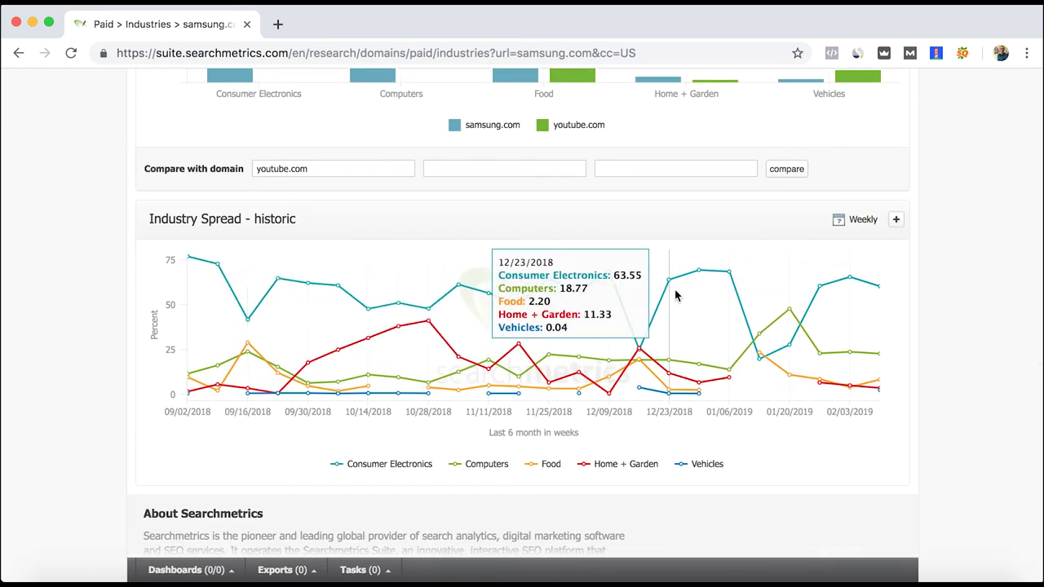
{"action": "scroll", "coordinate": [976, 307], "scroll_direction": "down", "scroll_amount": 3}
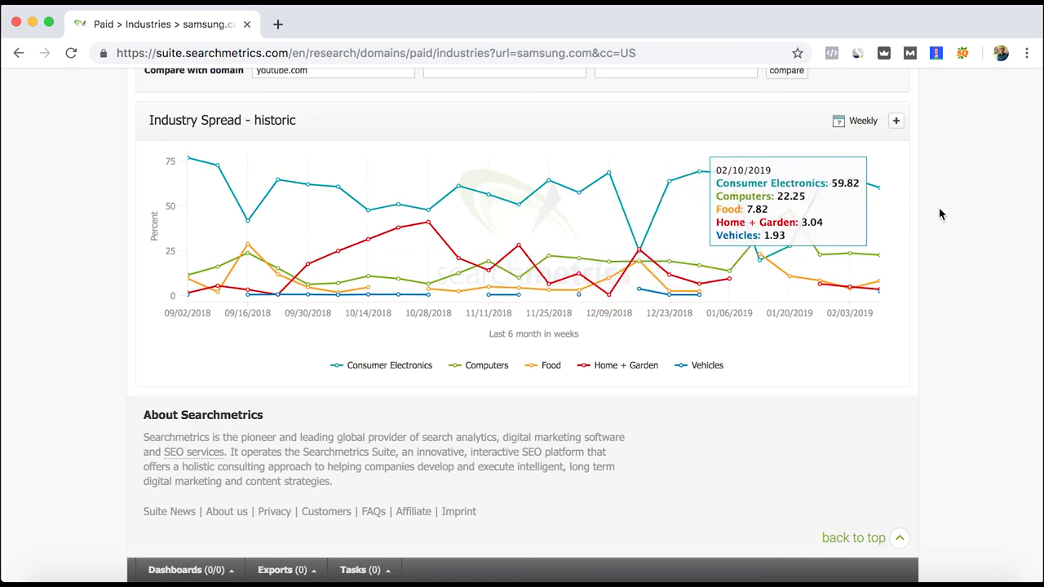
{"action": "scroll", "coordinate": [940, 214], "scroll_direction": "up", "scroll_amount": 15}
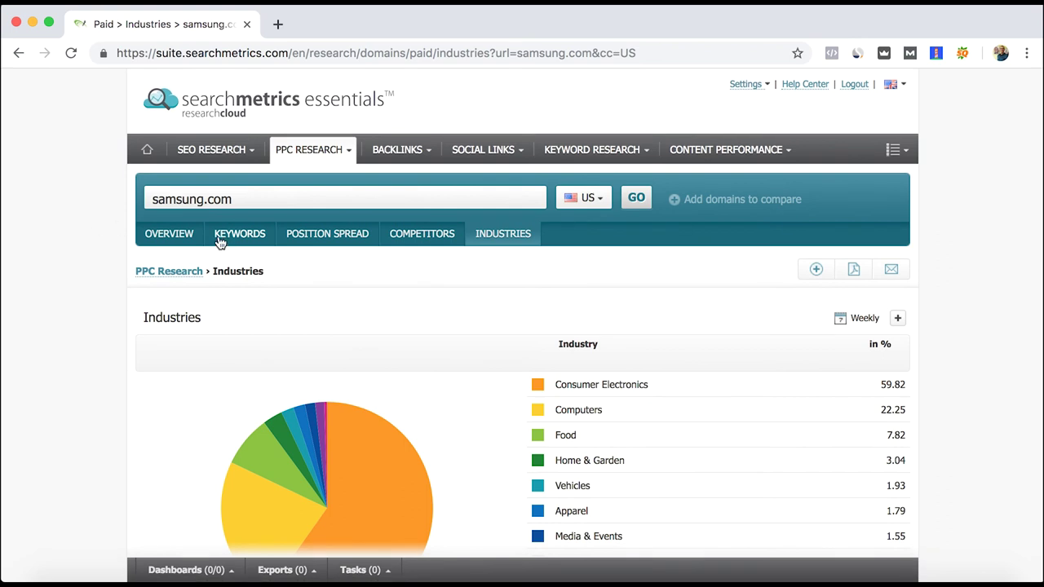
{"action": "left_click", "coordinate": [185, 239]}
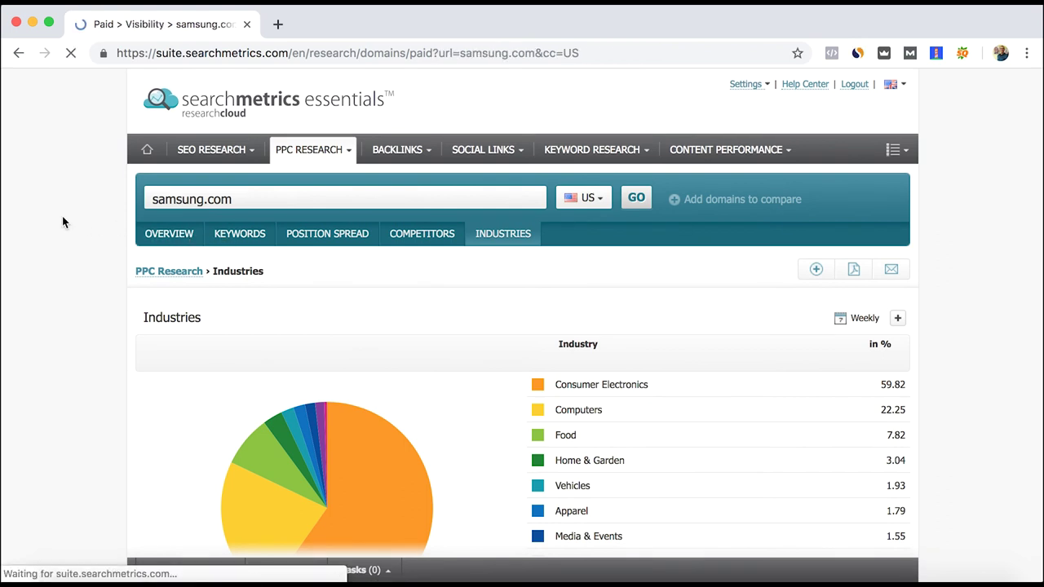